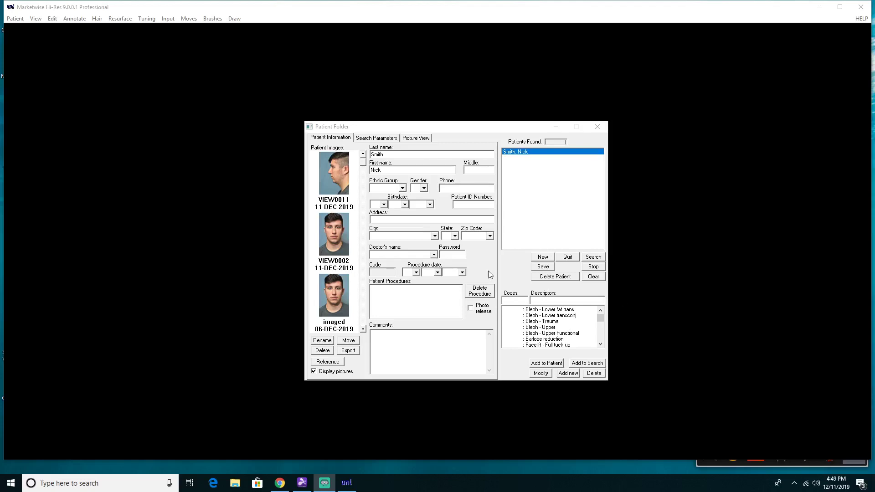
Open the frontal photo VIEW0002 from the patient's images.
{"action": "left_click_drag", "start_coordinate": [431, 128], "coordinate": [414, 114]}
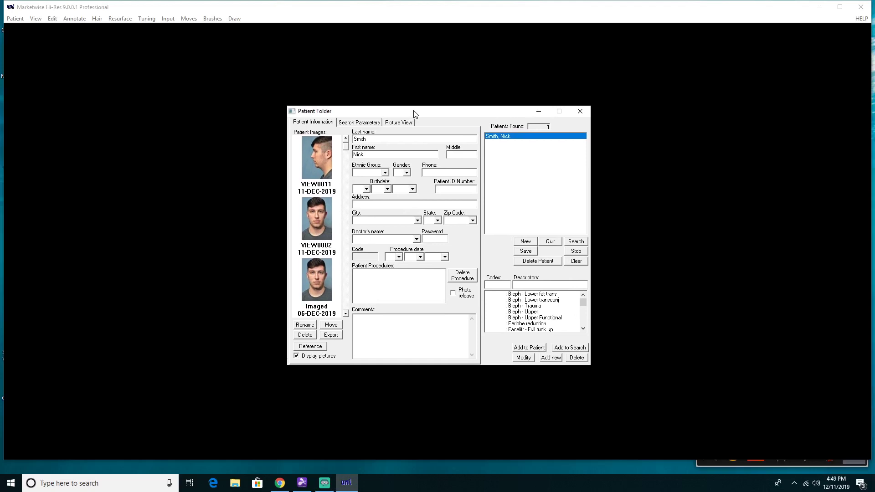
{"action": "double_click", "coordinate": [314, 224]}
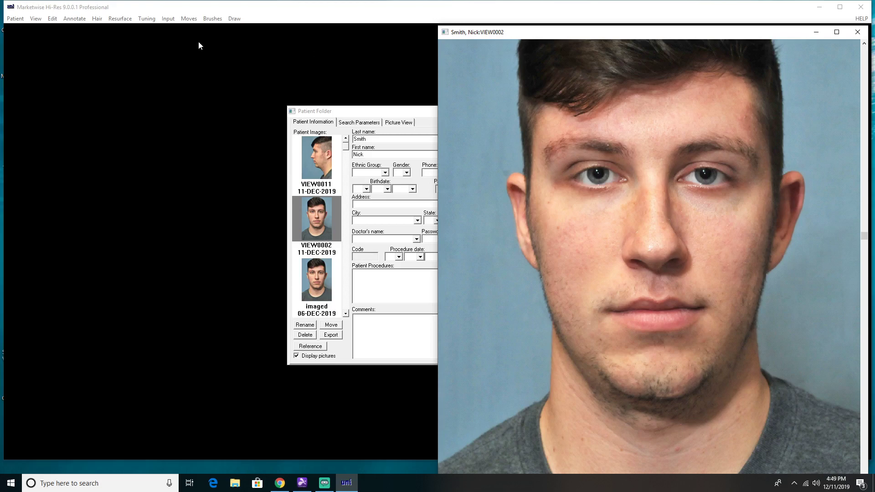
Use Morph to reshape both sides of the nose tip and the bridge so the nose looks straighter.
{"action": "left_click", "coordinate": [189, 19]}
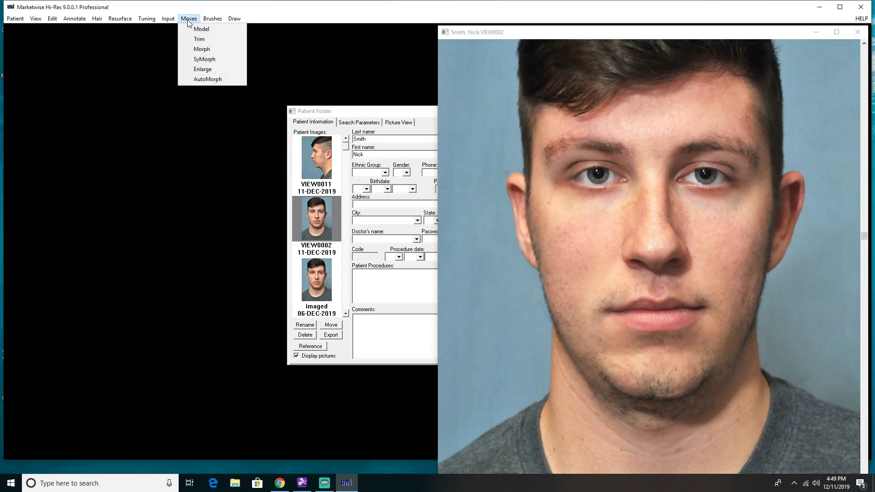
{"action": "left_click", "coordinate": [200, 48]}
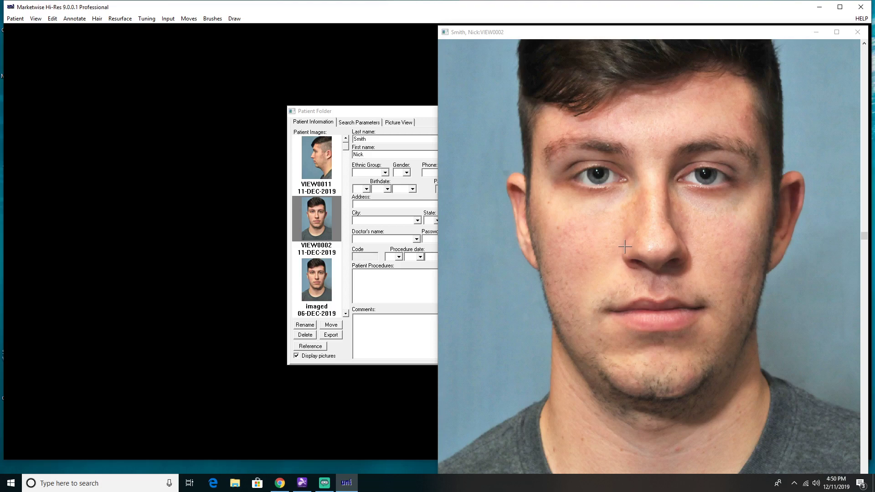
{"action": "left_click", "coordinate": [626, 247]}
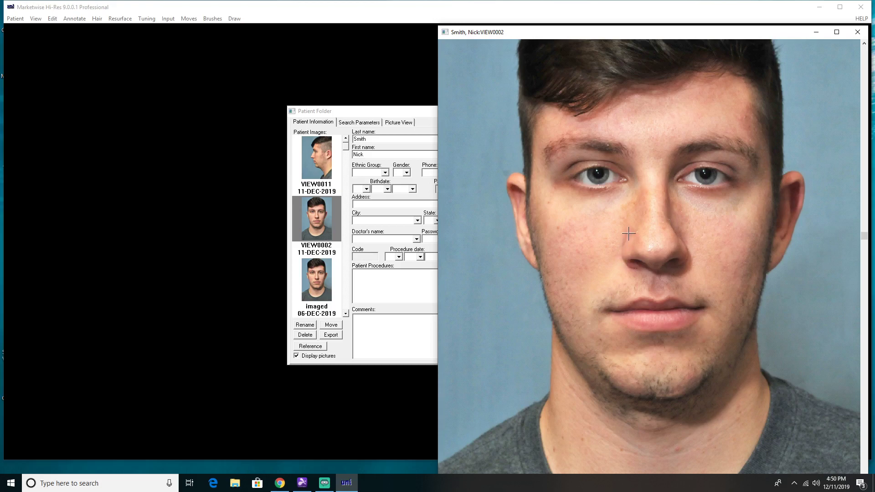
{"action": "mouse_move", "coordinate": [627, 236]}
{"action": "left_mouse_down"}
{"action": "mouse_move", "coordinate": [644, 257]}
{"action": "mouse_move", "coordinate": [639, 248]}
{"action": "left_mouse_up"}
{"action": "left_click_drag", "start_coordinate": [659, 239], "coordinate": [683, 252]}
{"action": "left_click_drag", "start_coordinate": [663, 223], "coordinate": [682, 253]}
{"action": "left_click_drag", "start_coordinate": [664, 221], "coordinate": [679, 256]}
{"action": "left_click_drag", "start_coordinate": [663, 224], "coordinate": [677, 246]}
{"action": "left_click_drag", "start_coordinate": [630, 228], "coordinate": [640, 250]}
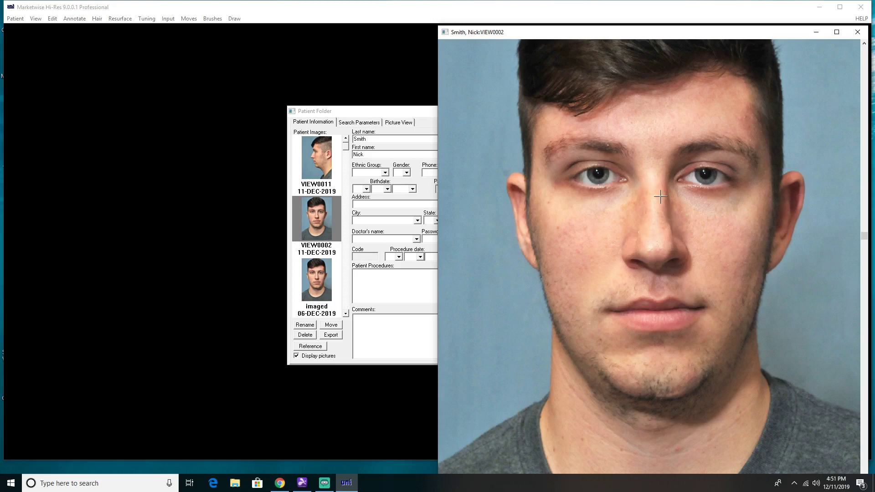
{"action": "left_click_drag", "start_coordinate": [656, 197], "coordinate": [666, 213]}
{"action": "left_click_drag", "start_coordinate": [634, 191], "coordinate": [651, 216]}
Show the brush size toolbox, choose the Tissue brush and lower its intensity to near Light.
{"action": "left_click", "coordinate": [210, 20]}
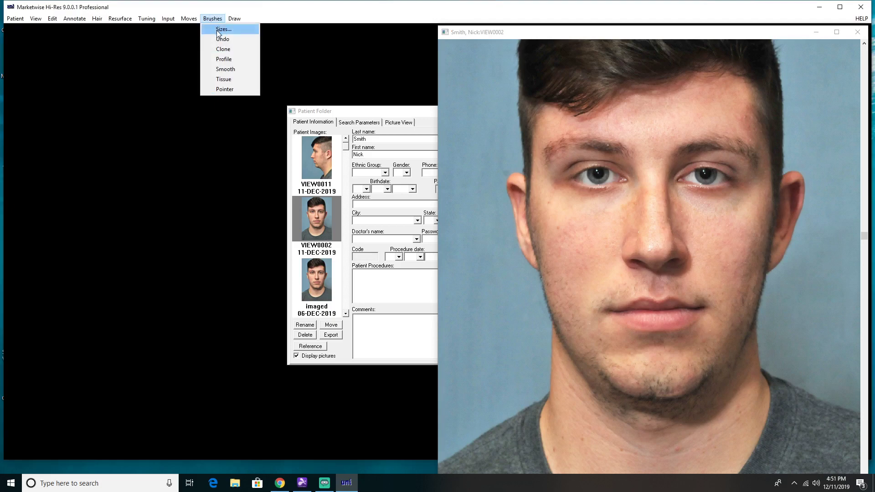
{"action": "left_click", "coordinate": [217, 30]}
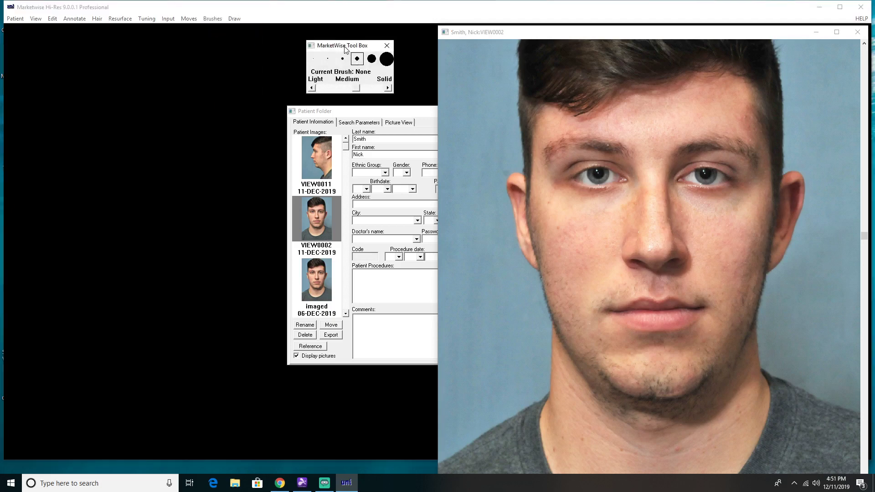
{"action": "left_click_drag", "start_coordinate": [347, 50], "coordinate": [341, 44]}
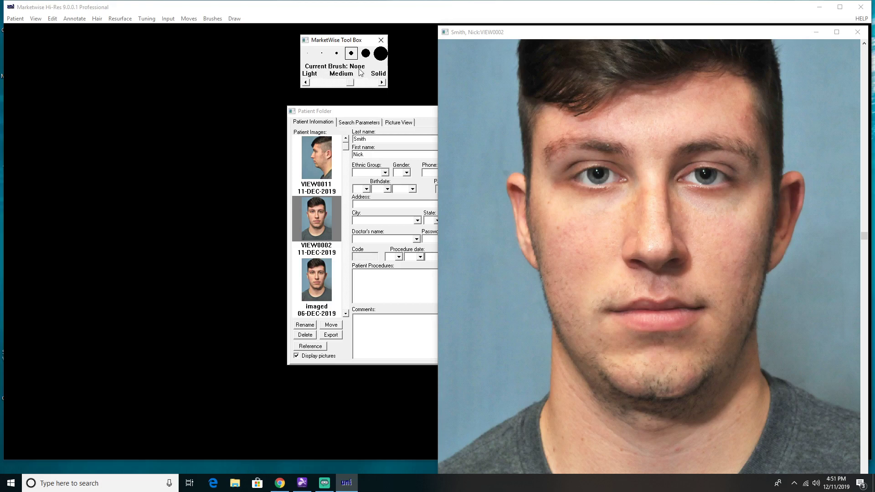
{"action": "left_click", "coordinate": [212, 19]}
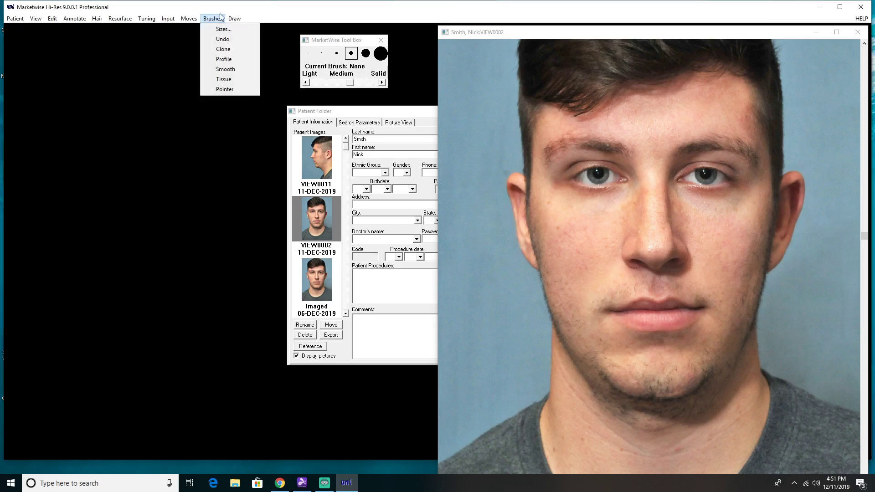
{"action": "left_click", "coordinate": [224, 81]}
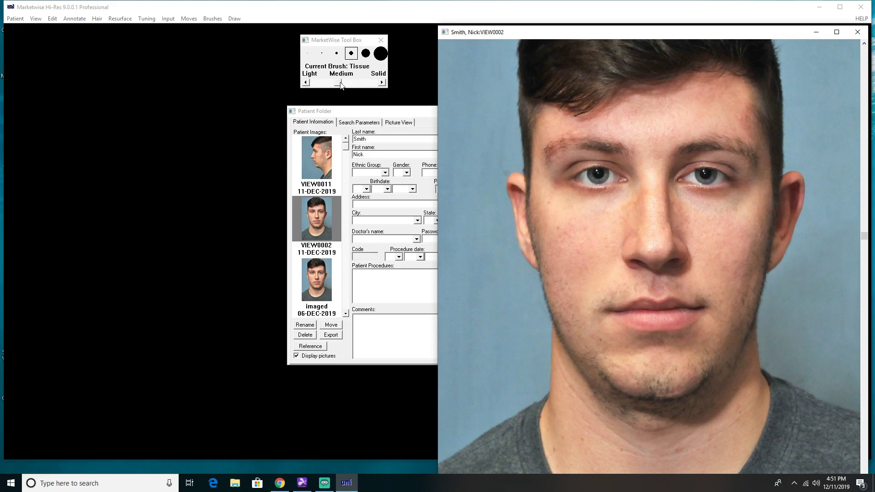
{"action": "left_click_drag", "start_coordinate": [340, 85], "coordinate": [309, 86]}
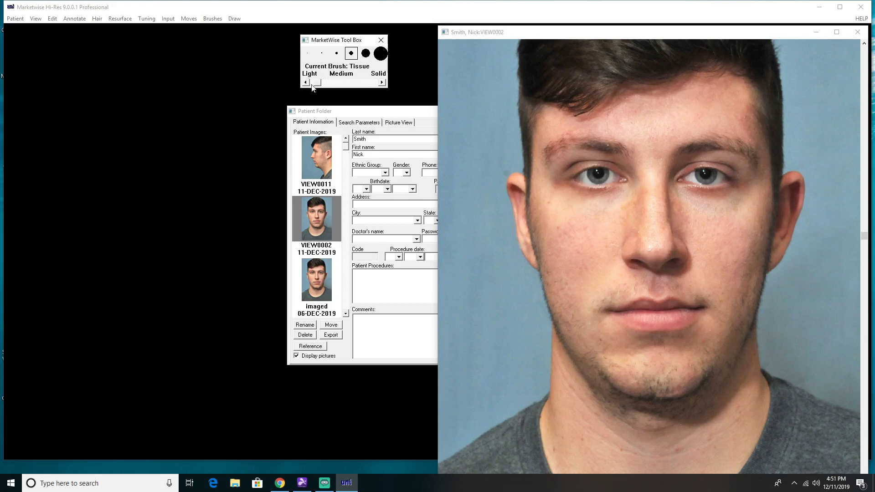
Blend the shadows and discoloration along the nose bridge using the Tissue brush at the second-largest size.
{"action": "left_click", "coordinate": [626, 36]}
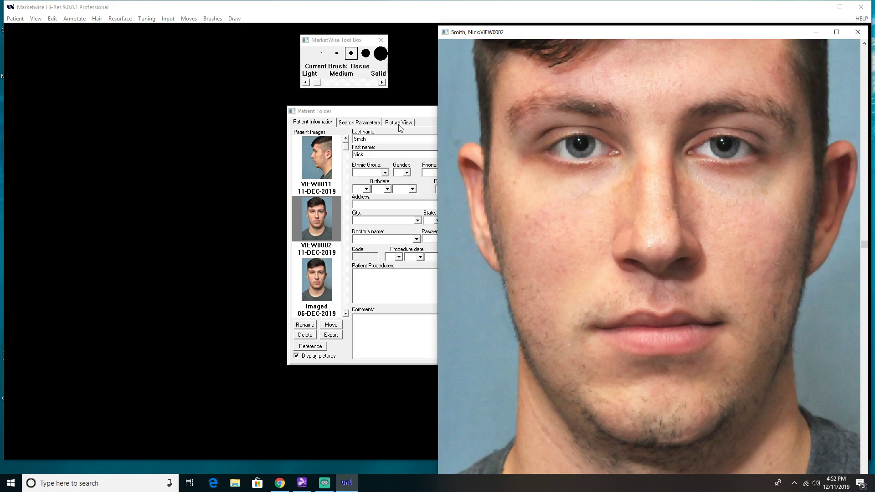
{"action": "left_click", "coordinate": [366, 55]}
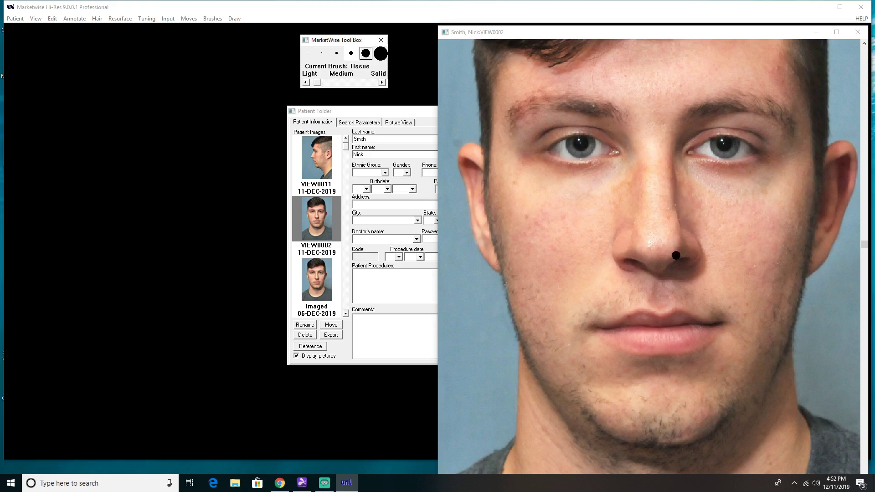
{"action": "left_click", "coordinate": [678, 208]}
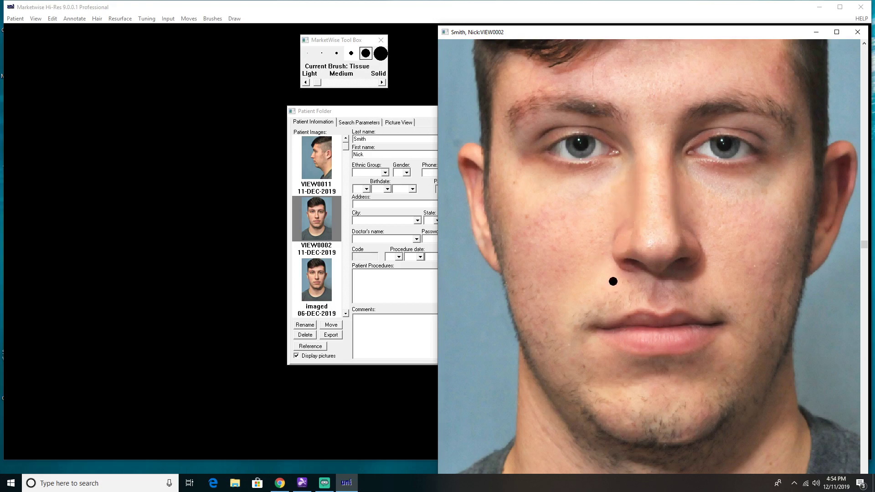
{"action": "scroll", "coordinate": [613, 286], "scroll_direction": "down", "scroll_amount": 5}
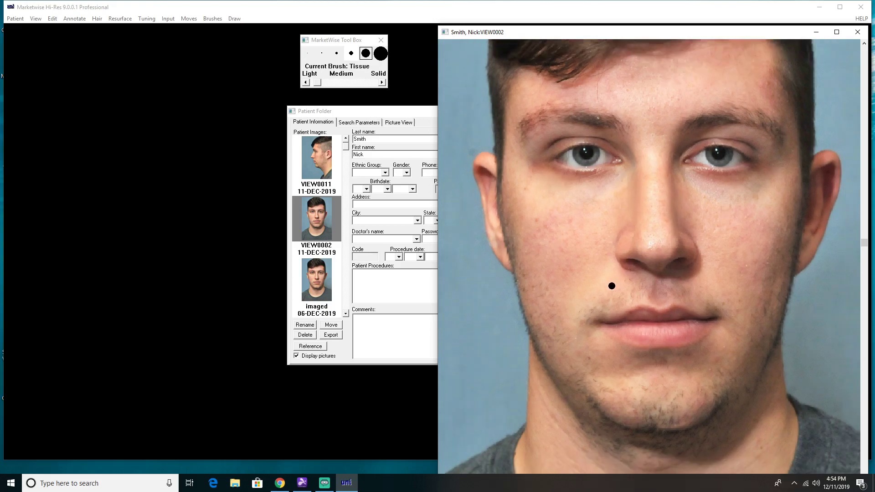
{"action": "scroll", "coordinate": [612, 286], "scroll_direction": "down", "scroll_amount": 1}
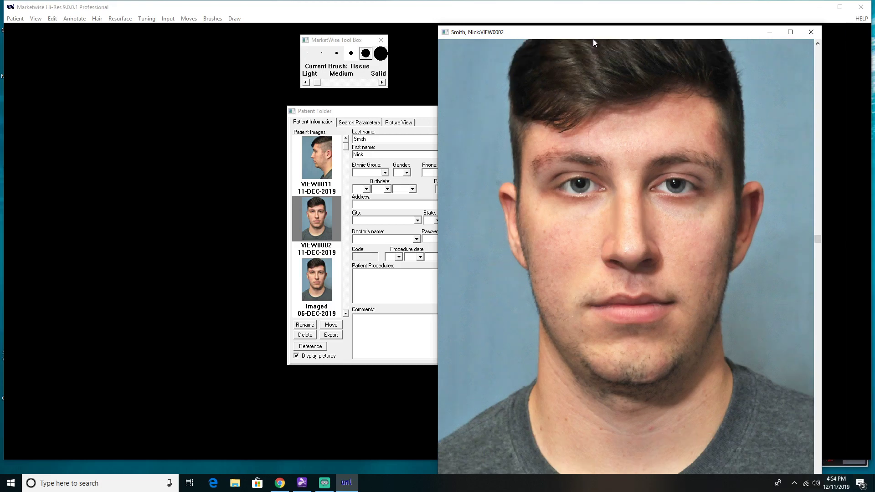
Display the original photo beside the edited one, close the brush toolbox and line up the two image windows.
{"action": "left_click", "coordinate": [36, 19]}
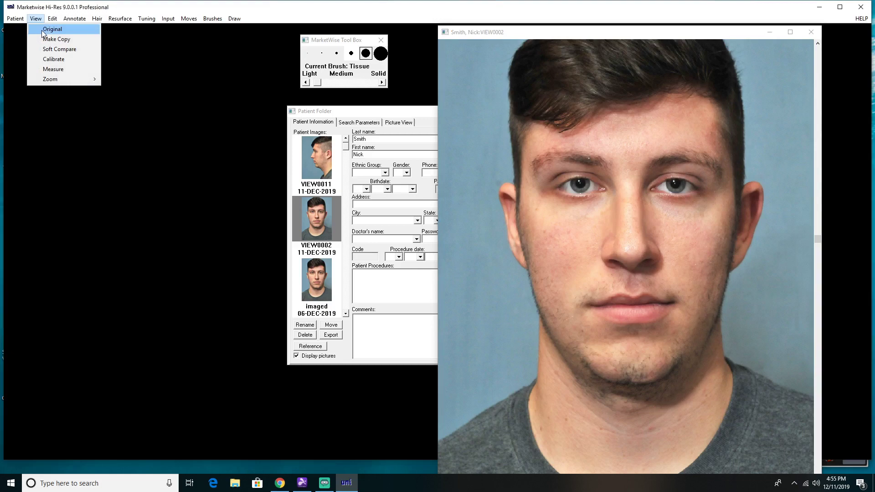
{"action": "left_click", "coordinate": [42, 30]}
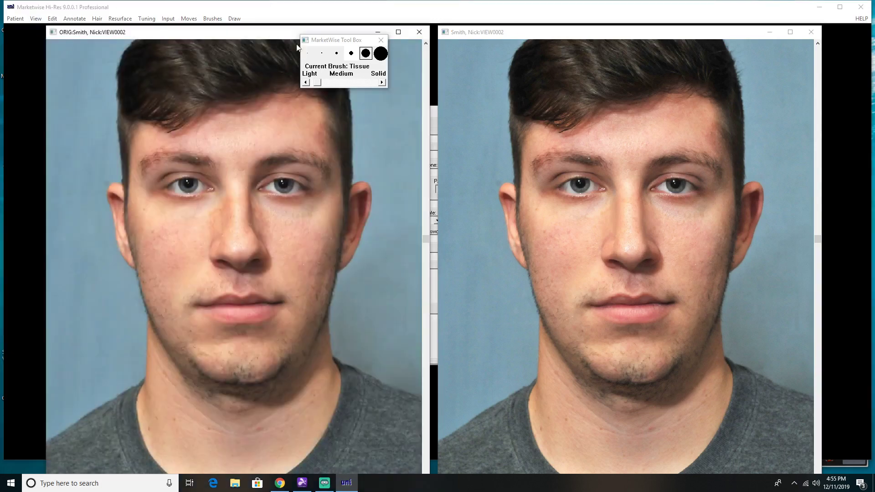
{"action": "left_click", "coordinate": [381, 40]}
{"action": "left_click_drag", "start_coordinate": [334, 37], "coordinate": [341, 34]}
{"action": "left_click_drag", "start_coordinate": [527, 35], "coordinate": [527, 33]}
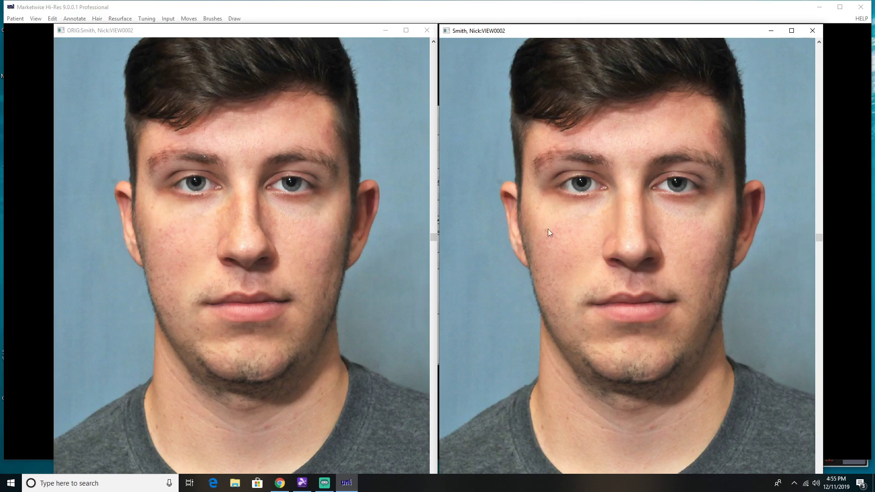
{"action": "left_click", "coordinate": [212, 19]}
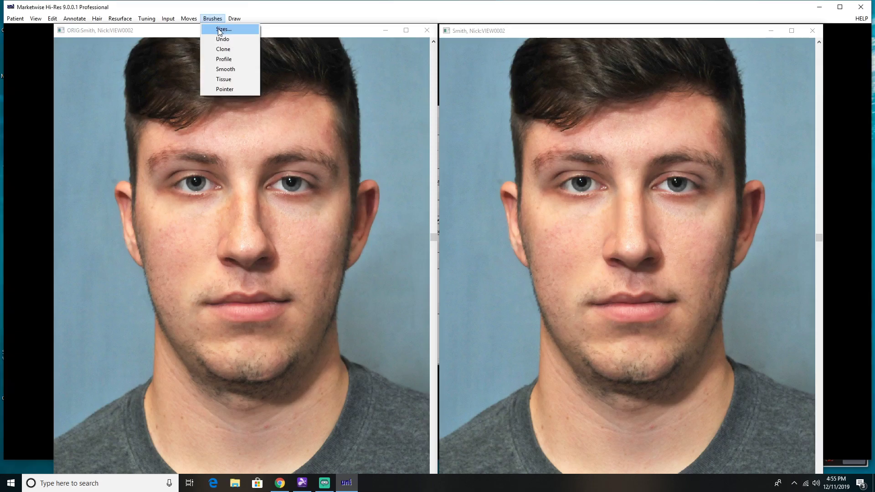
{"action": "left_click", "coordinate": [223, 79]}
{"action": "left_click", "coordinate": [212, 18]}
{"action": "left_click", "coordinate": [237, 83]}
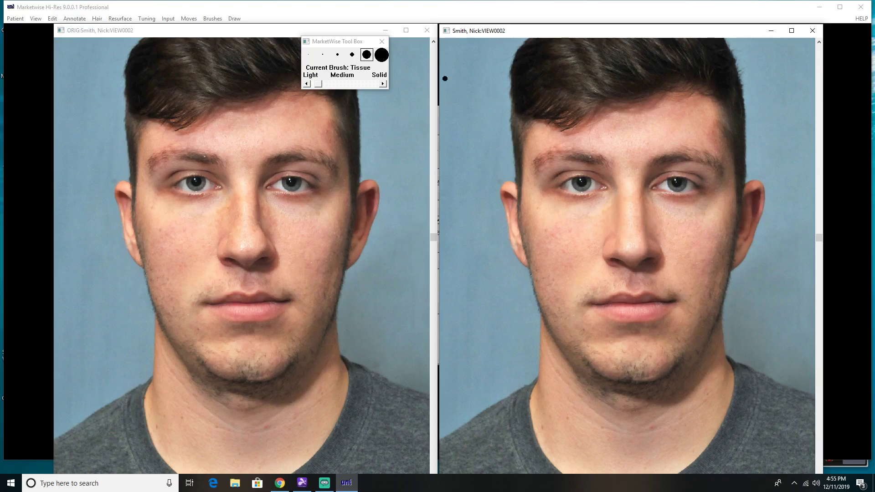
{"action": "left_click", "coordinate": [382, 41]}
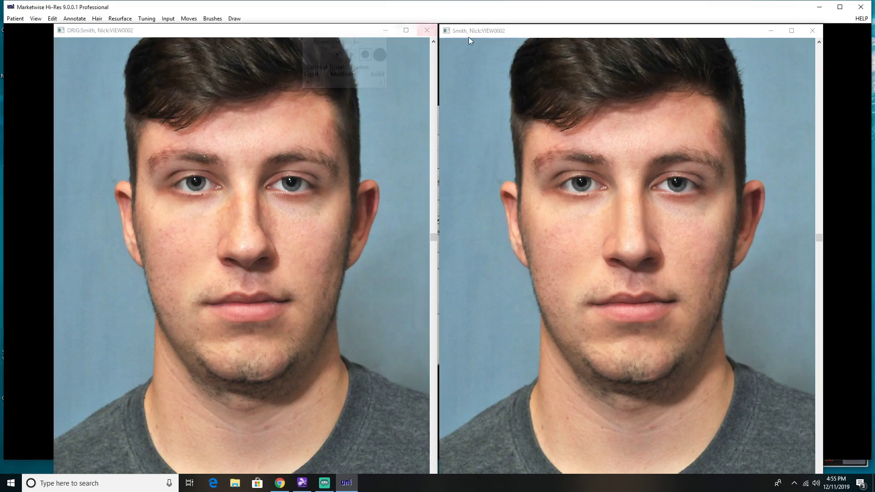
Start a Soft Compare on the edited photo, limited to a selected area around the nose.
{"action": "left_click", "coordinate": [533, 33]}
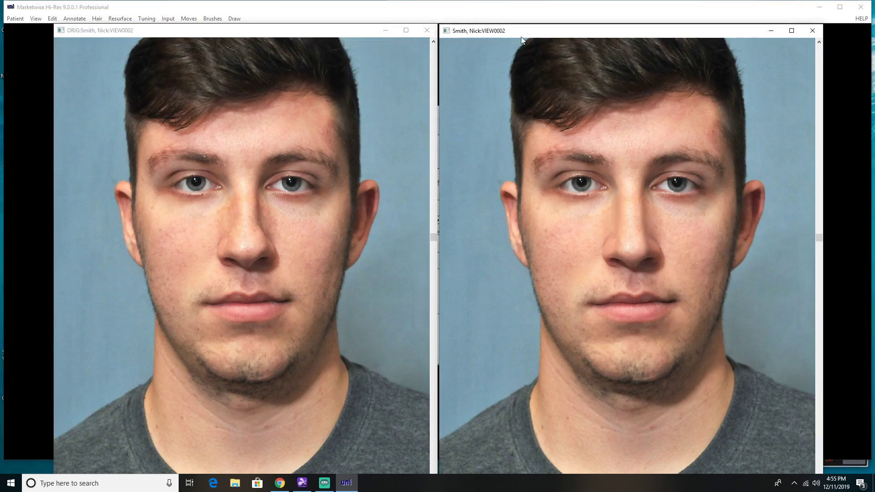
{"action": "left_click", "coordinate": [34, 20]}
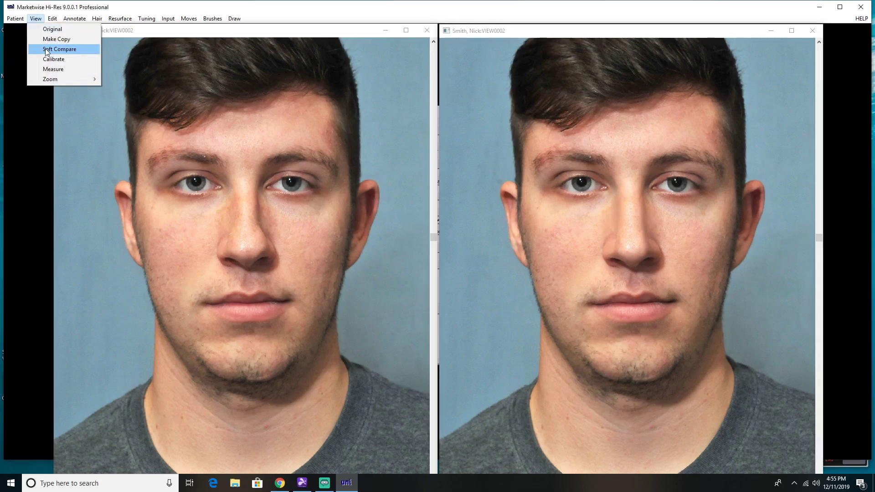
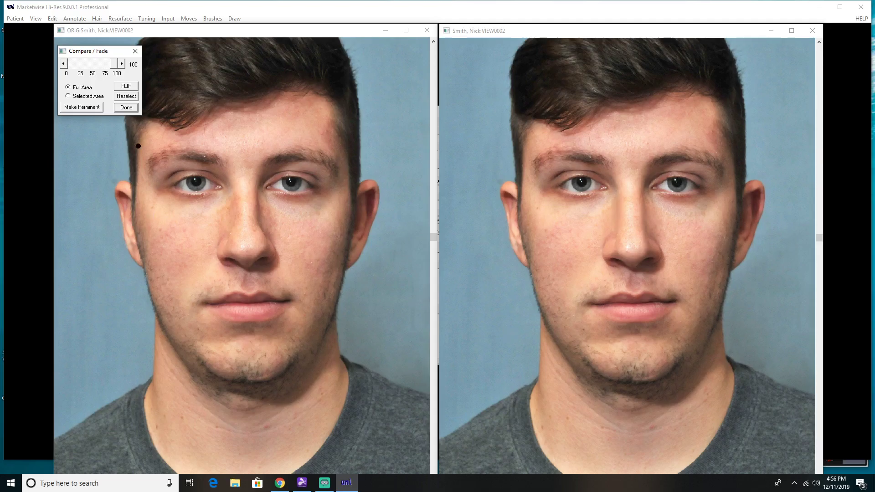
{"action": "left_click", "coordinate": [126, 97]}
{"action": "left_click_drag", "start_coordinate": [584, 163], "coordinate": [676, 284]}
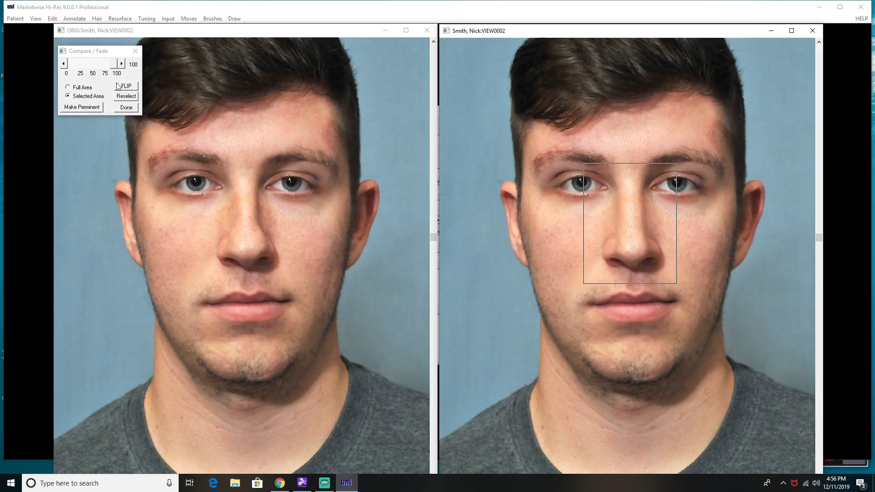
Fade the selected nose area down to nearly 0 and back to 100, and finish the comparison.
{"action": "left_click", "coordinate": [114, 67]}
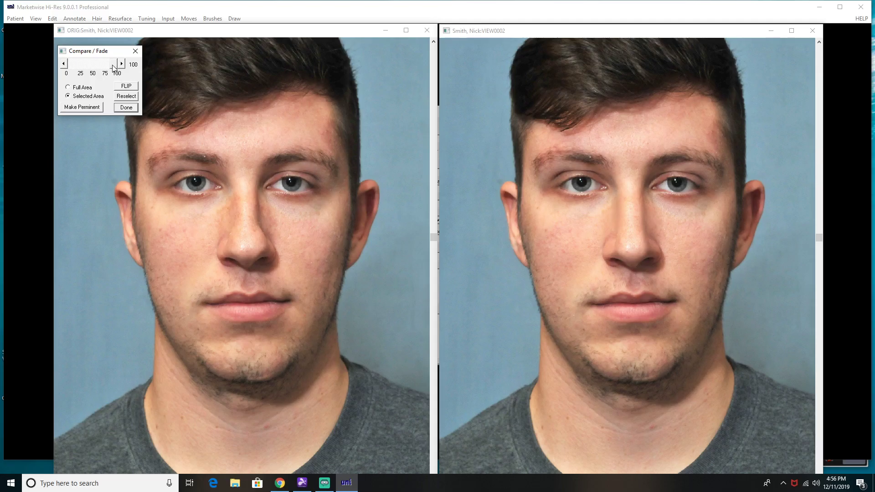
{"action": "left_click_drag", "start_coordinate": [114, 67], "coordinate": [77, 62]}
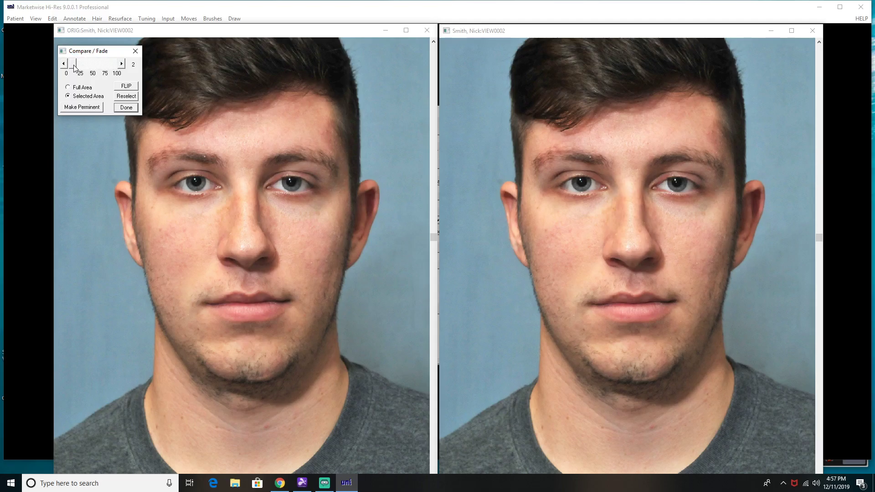
{"action": "left_click_drag", "start_coordinate": [76, 67], "coordinate": [122, 70]}
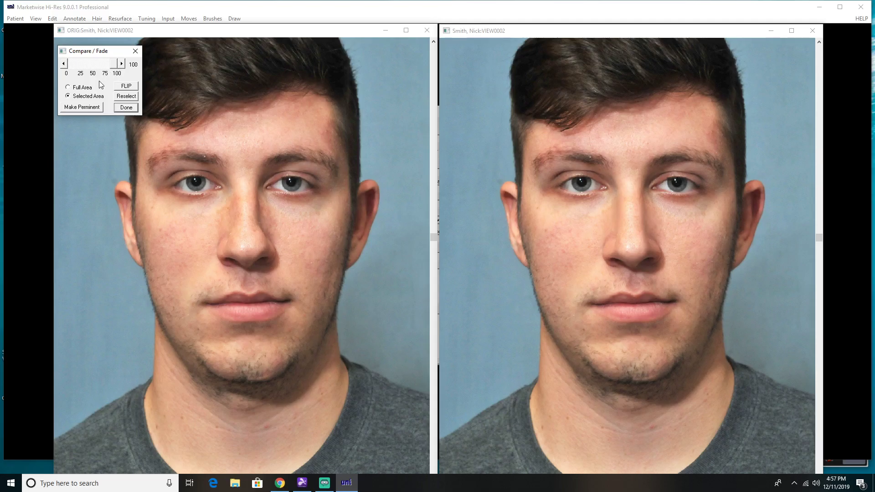
{"action": "left_click", "coordinate": [126, 110]}
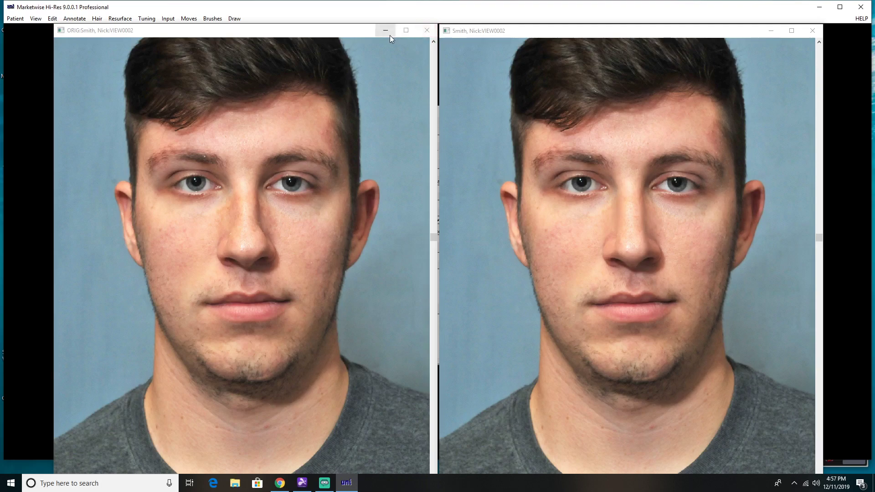
Close the original and edited photos, saving the modified file to disk, and reopen VIEW0002.
{"action": "left_click", "coordinate": [427, 31]}
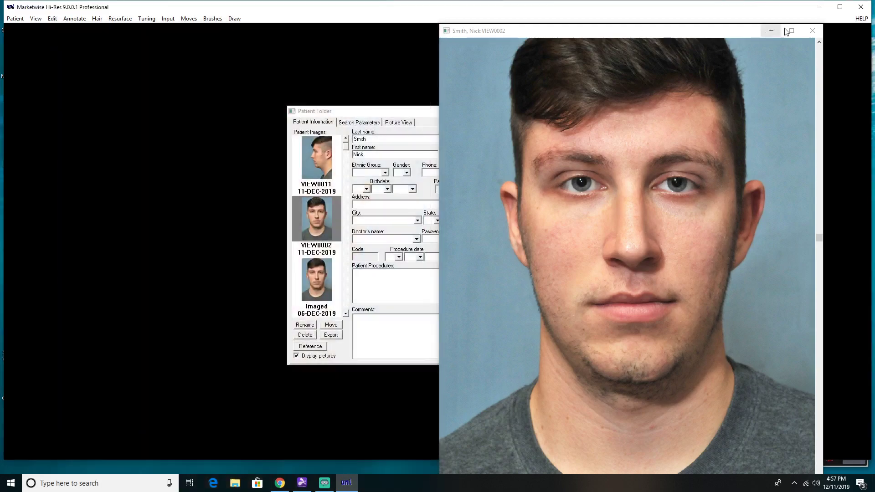
{"action": "left_click", "coordinate": [813, 33]}
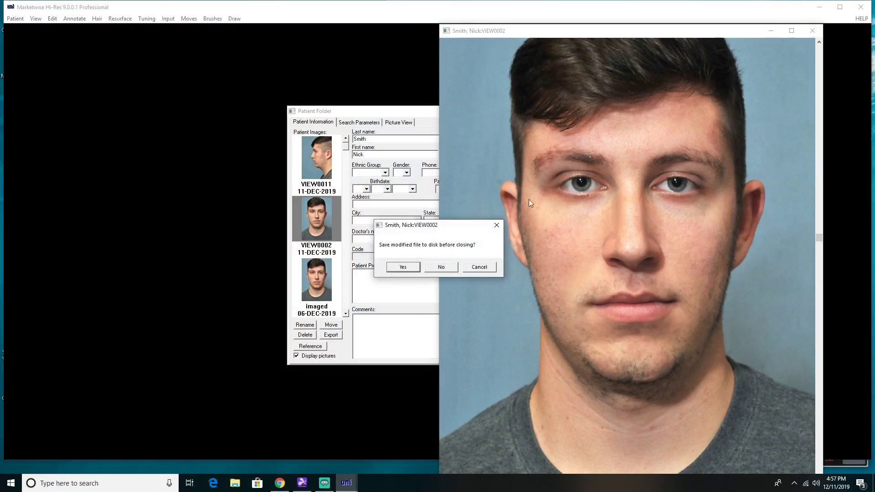
{"action": "left_click", "coordinate": [403, 268]}
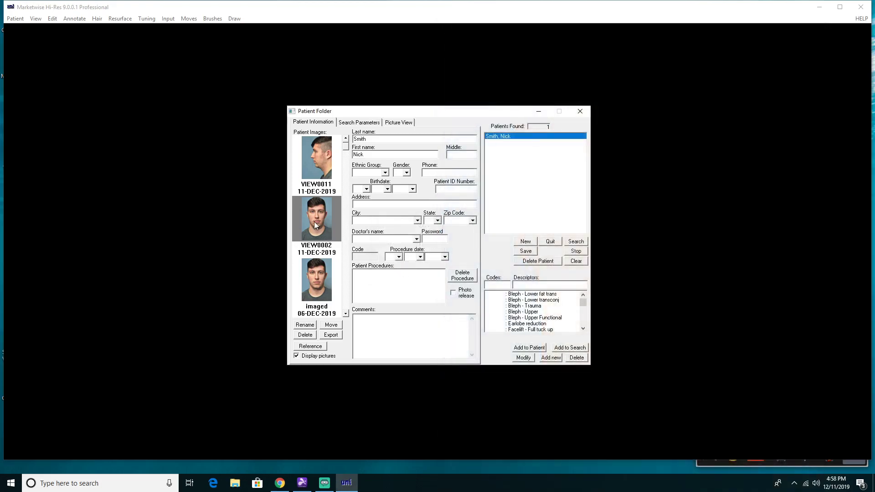
{"action": "double_click", "coordinate": [314, 225]}
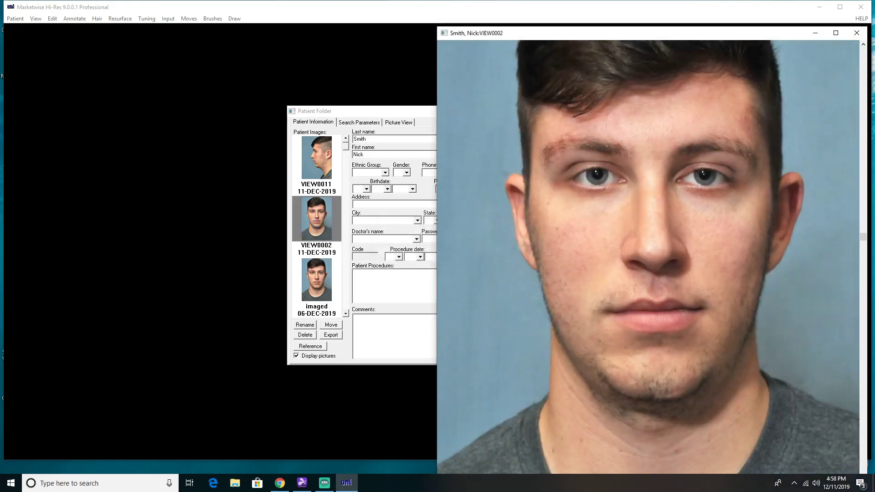
Close the frontal photo VIEW0002 and rename it as imaged in the patient folder.
{"action": "left_click", "coordinate": [857, 32]}
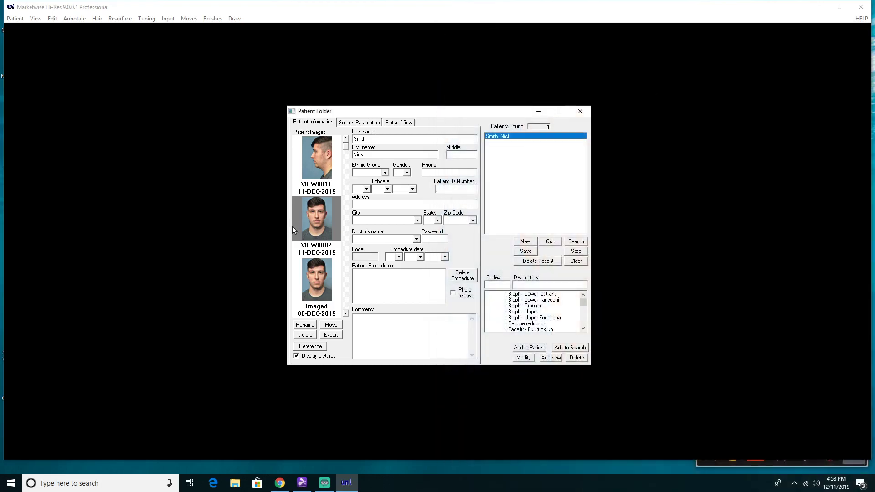
{"action": "scroll", "coordinate": [311, 234], "scroll_direction": "down", "scroll_amount": 1}
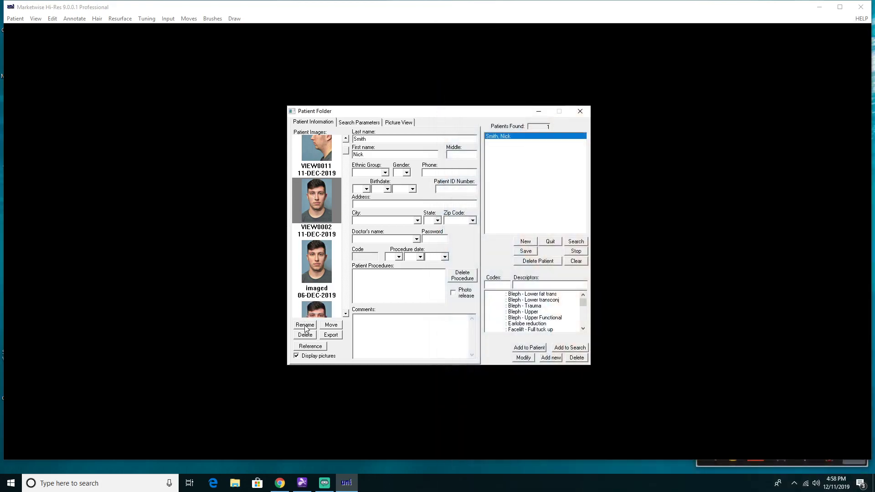
{"action": "left_click", "coordinate": [304, 325]}
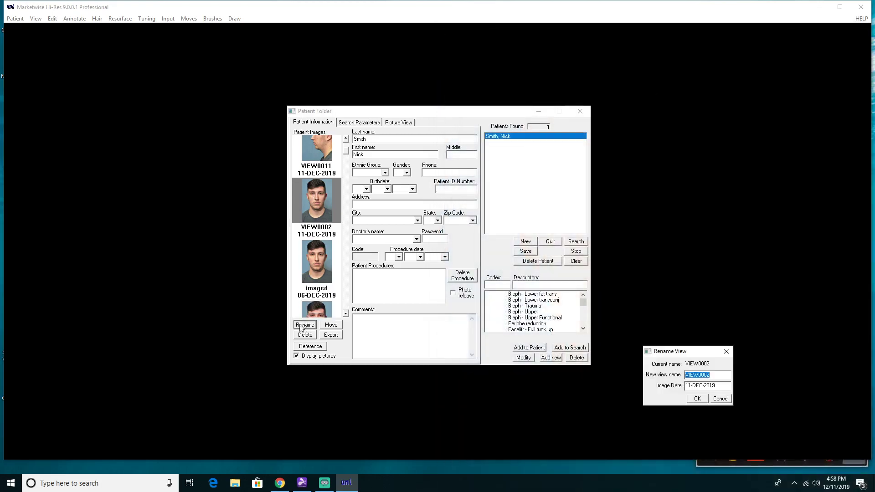
{"action": "type", "text": "imaged"}
{"action": "key", "text": "Return"}
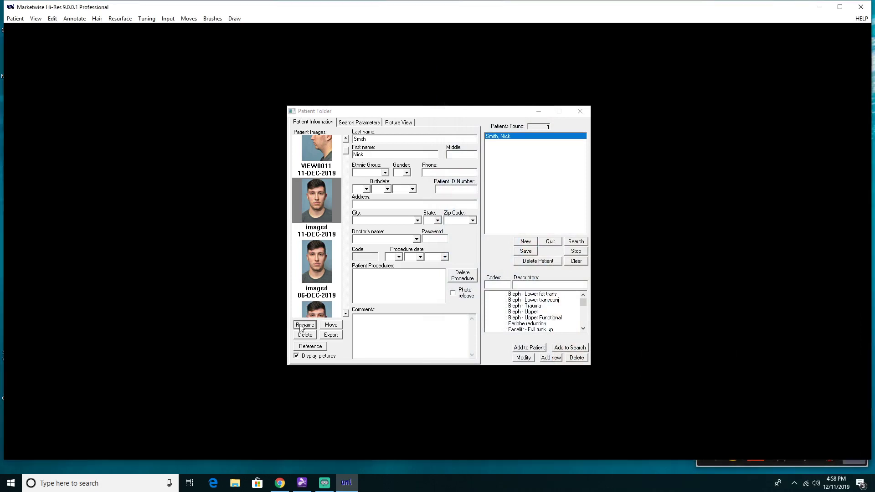
Reopen the renamed frontal photo dated 11-DEC-2019, view its original beside it, and close both images.
{"action": "scroll", "coordinate": [323, 170], "scroll_direction": "up", "scroll_amount": 1}
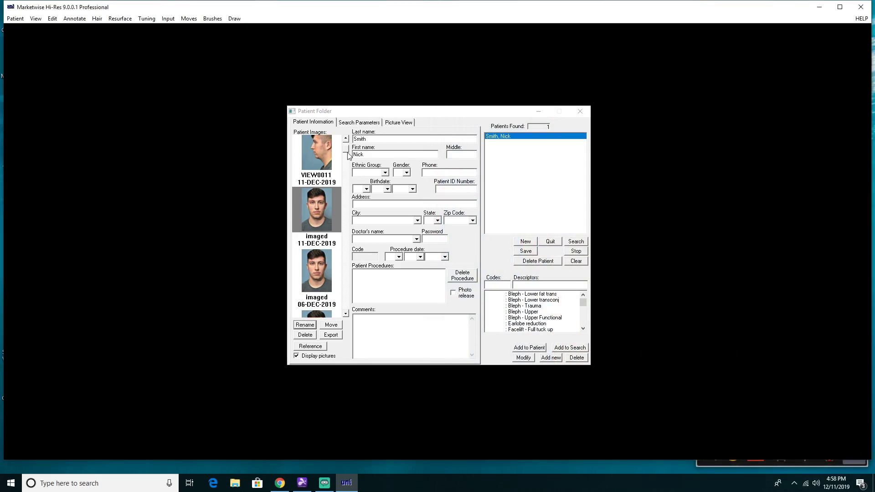
{"action": "scroll", "coordinate": [330, 203], "scroll_direction": "up", "scroll_amount": 1}
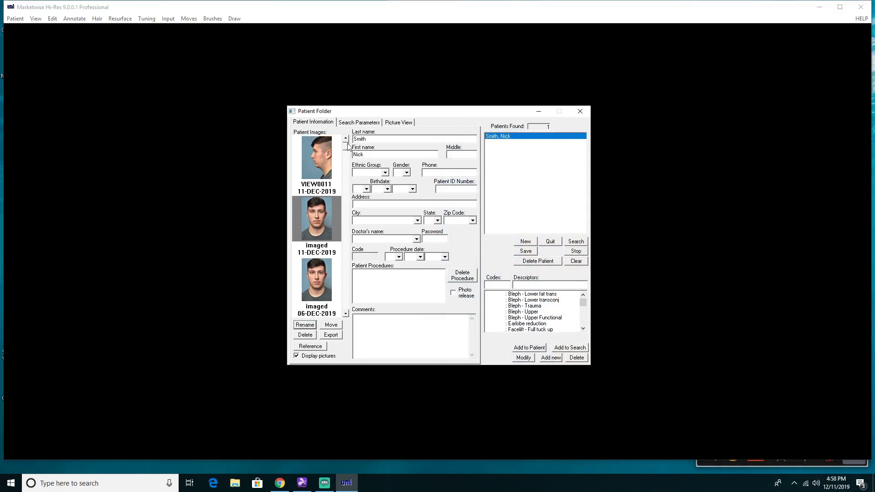
{"action": "double_click", "coordinate": [316, 228]}
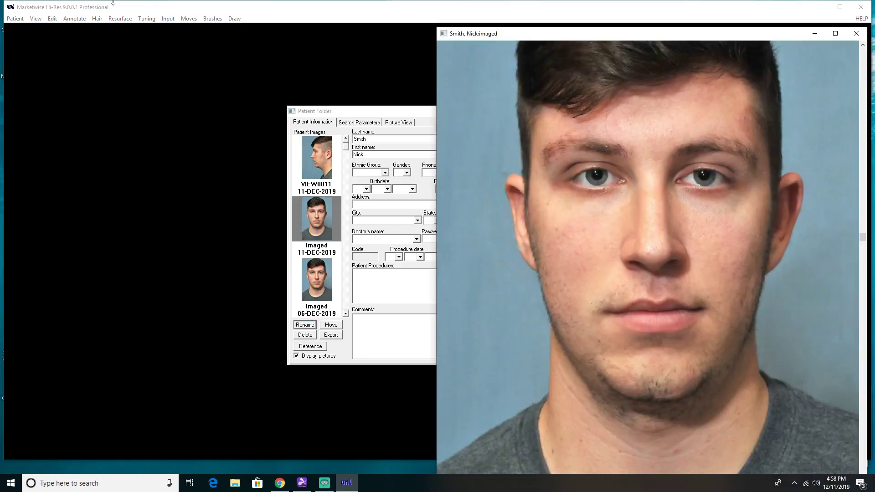
{"action": "left_click", "coordinate": [36, 18]}
{"action": "left_click", "coordinate": [40, 28]}
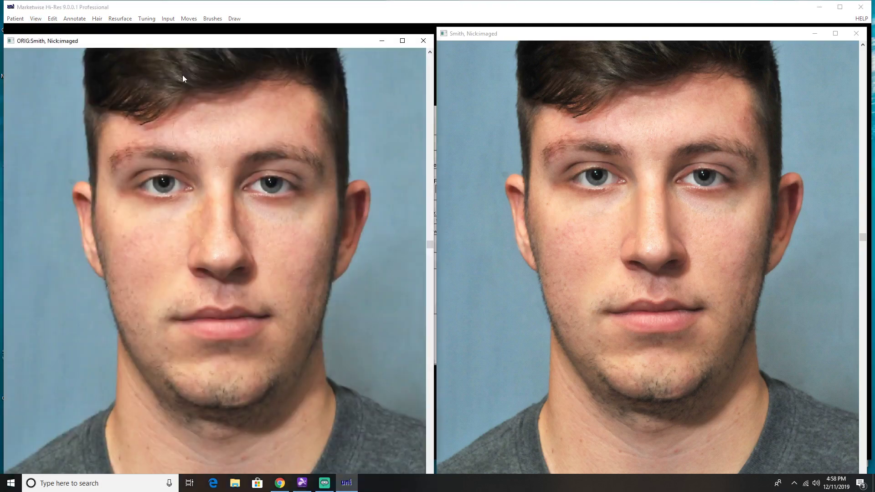
{"action": "left_click", "coordinate": [424, 42]}
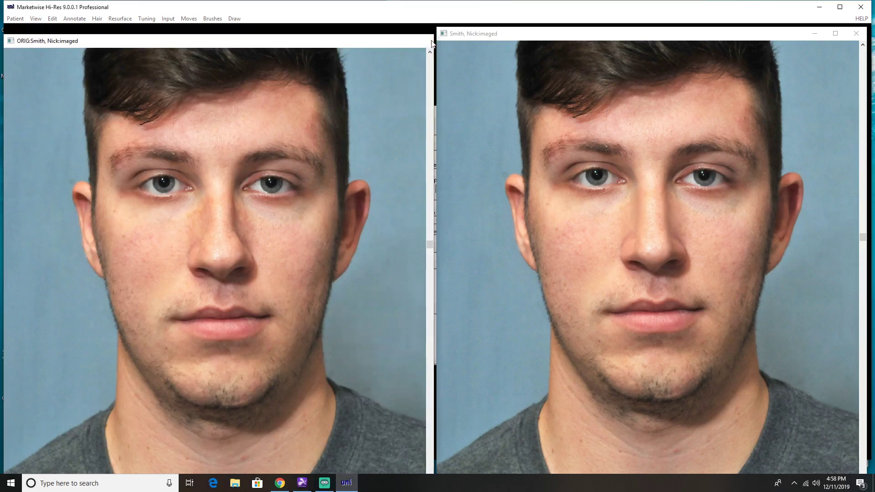
{"action": "left_click", "coordinate": [856, 33]}
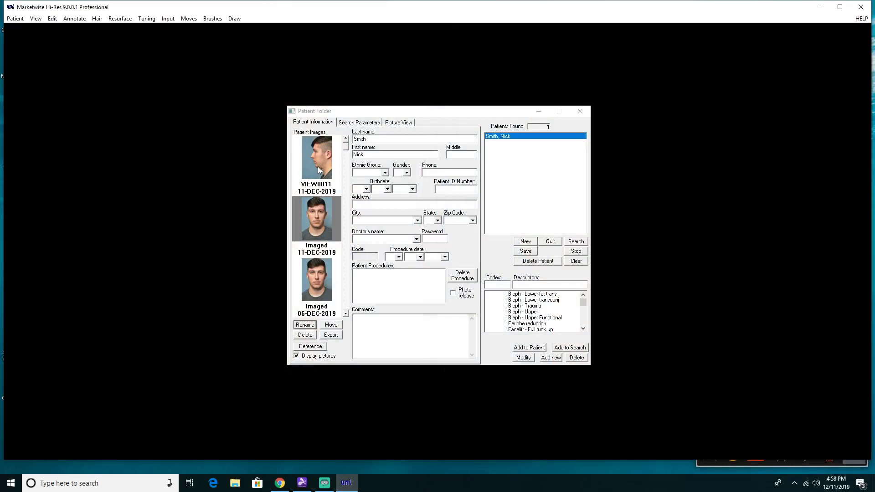
Open the profile photo VIEW0011 and use Morph on an area around the nasal bridge to reduce the hump.
{"action": "double_click", "coordinate": [317, 168]}
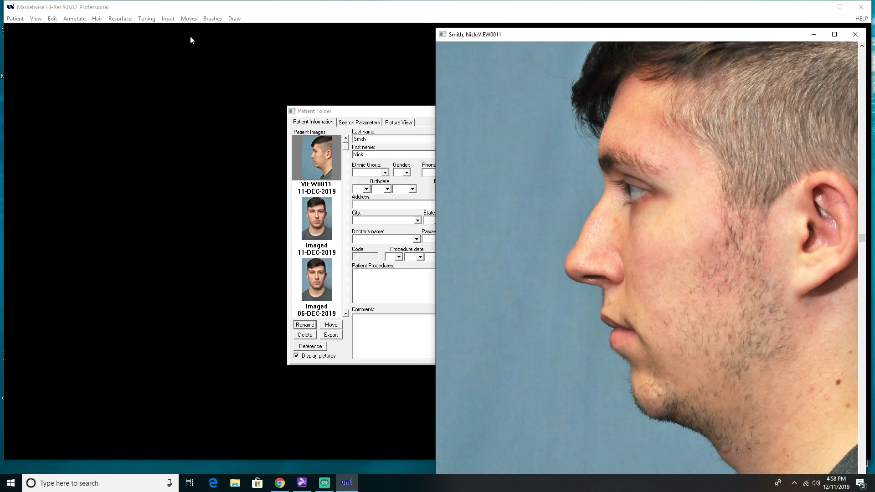
{"action": "left_click", "coordinate": [192, 20]}
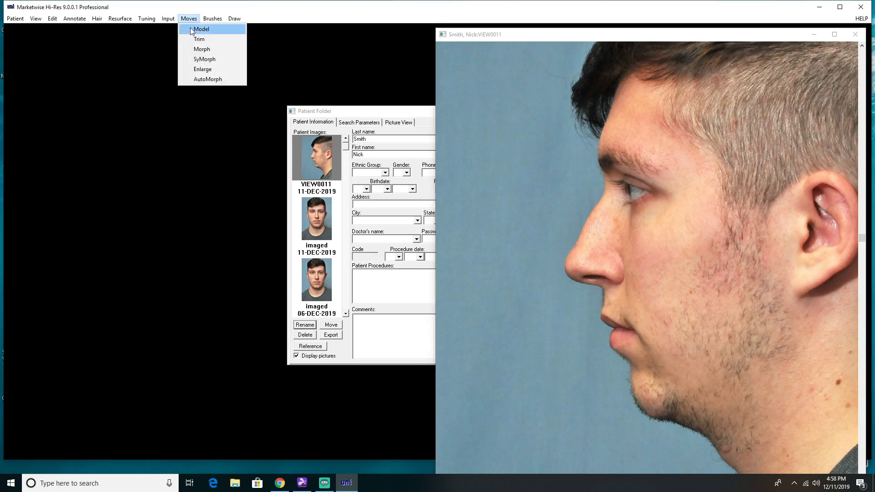
{"action": "left_click", "coordinate": [201, 49]}
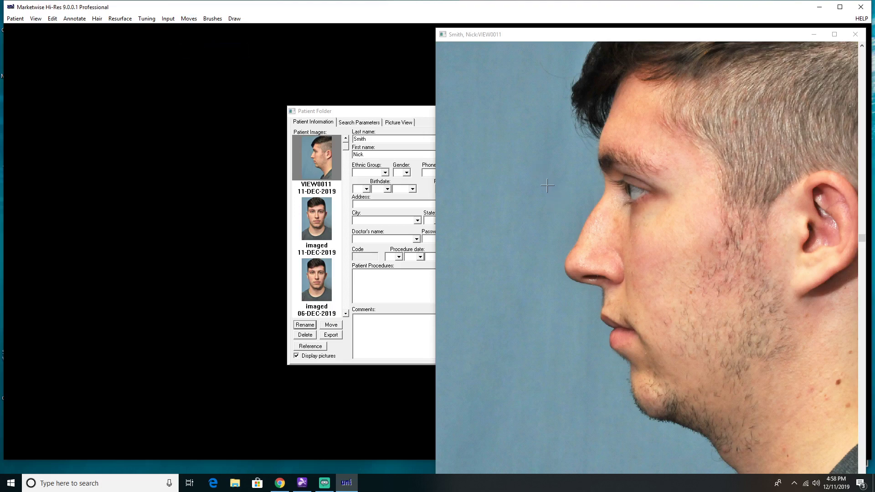
{"action": "left_click_drag", "start_coordinate": [547, 185], "coordinate": [606, 246]}
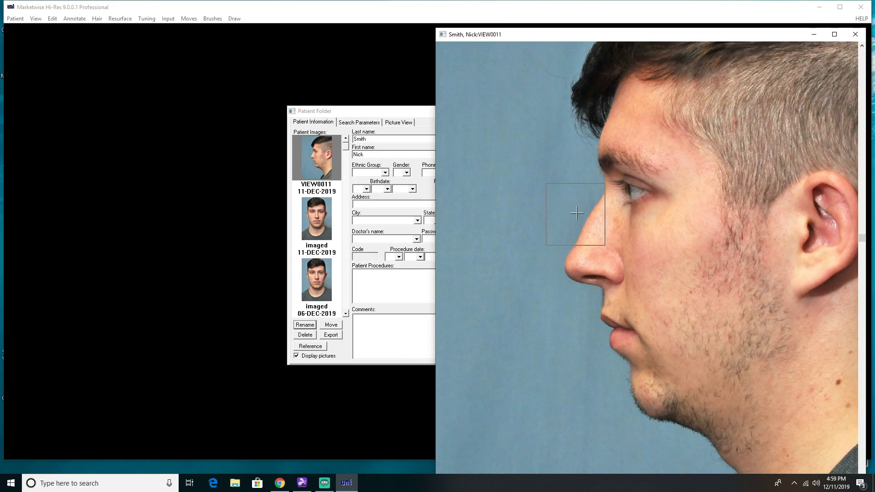
{"action": "left_click", "coordinate": [571, 204]}
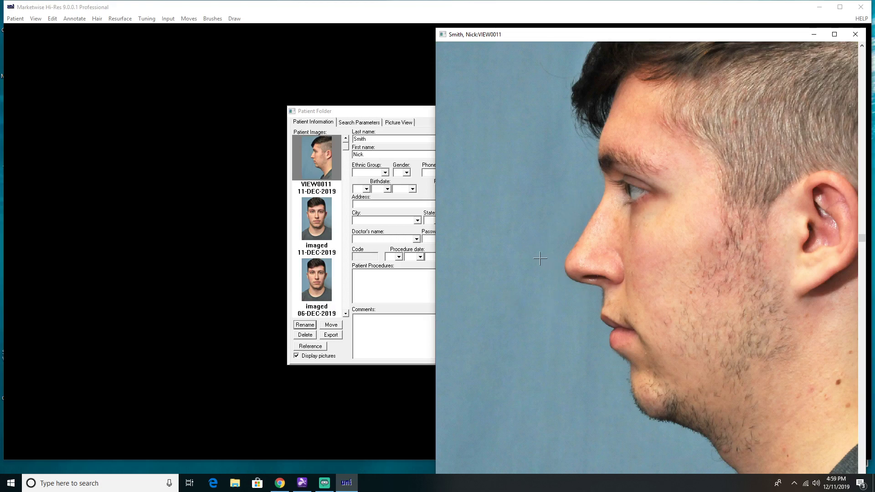
Reshape the nose tip using two Morph areas around it, and morph the nasal bridge once more.
{"action": "left_click_drag", "start_coordinate": [520, 219], "coordinate": [604, 292]}
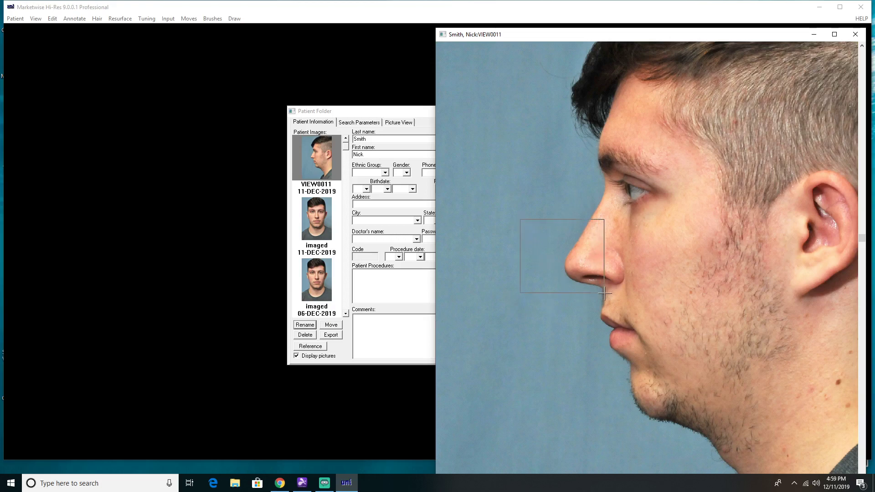
{"action": "left_click", "coordinate": [530, 271]}
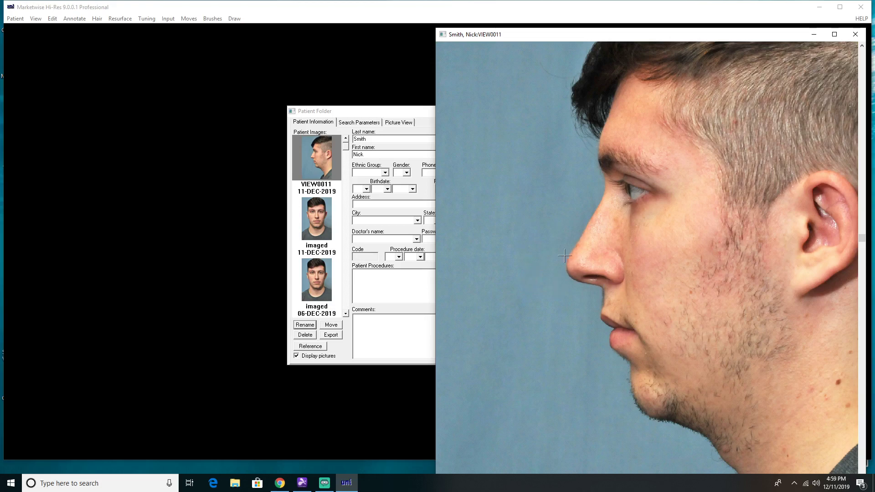
{"action": "left_click_drag", "start_coordinate": [530, 216], "coordinate": [578, 262]}
{"action": "left_click", "coordinate": [546, 247]}
{"action": "left_click_drag", "start_coordinate": [551, 189], "coordinate": [608, 247]}
{"action": "left_click", "coordinate": [565, 204]}
Choose the Tissue brush for the profile photo and close the brush toolbox.
{"action": "left_click", "coordinate": [213, 20]}
{"action": "left_click", "coordinate": [220, 31]}
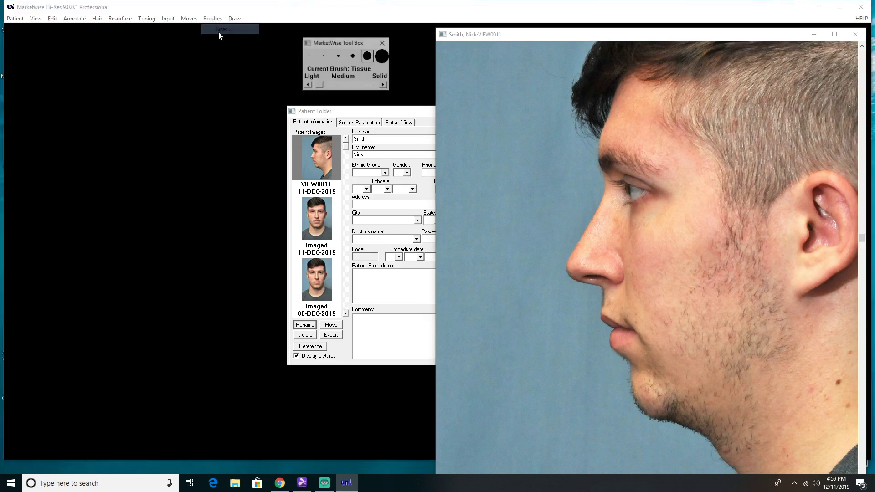
{"action": "left_click", "coordinate": [210, 19]}
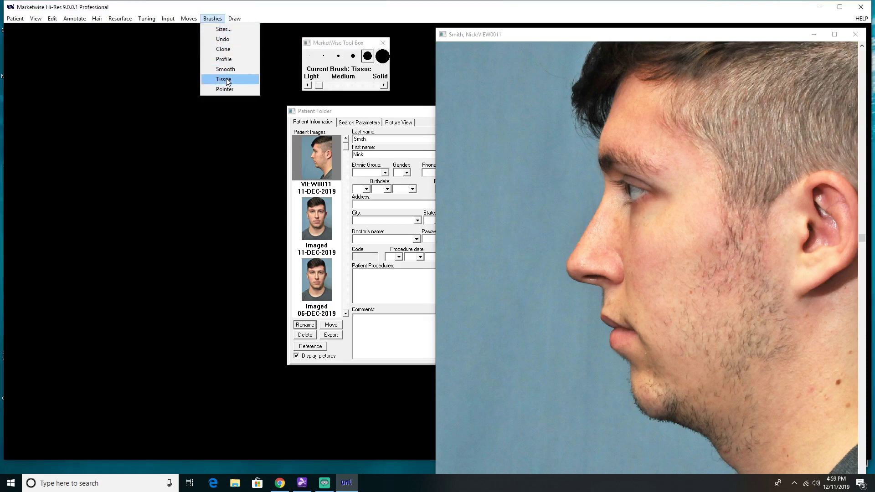
{"action": "left_click", "coordinate": [223, 79]}
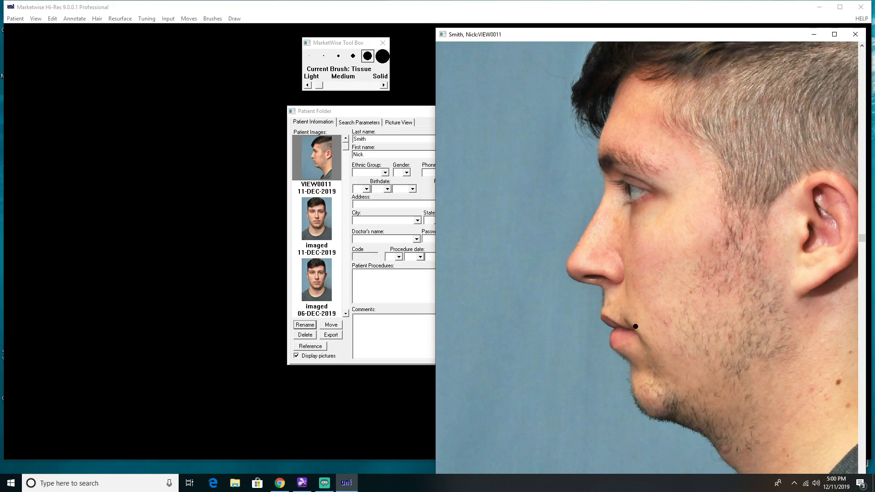
{"action": "left_click", "coordinate": [383, 42]}
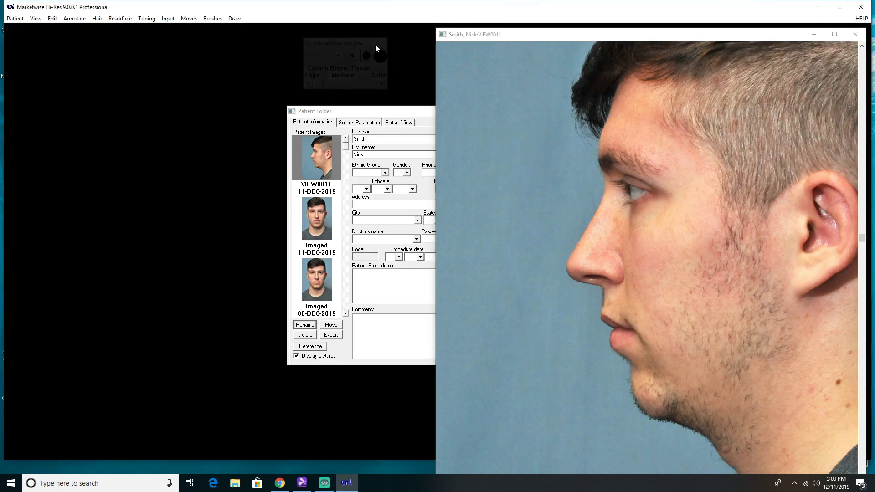
Morph an area around the chin to bring the chin forward on the profile photo.
{"action": "left_click", "coordinate": [193, 20]}
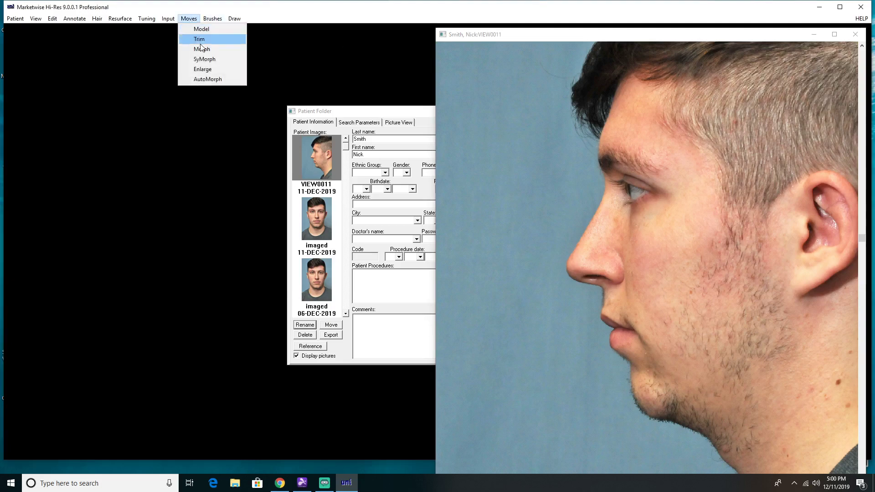
{"action": "left_click", "coordinate": [202, 49]}
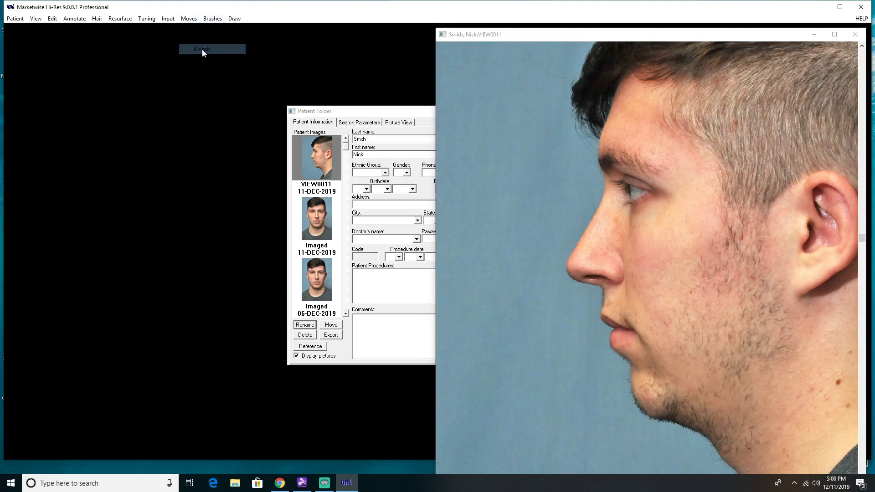
{"action": "left_click", "coordinate": [598, 333]}
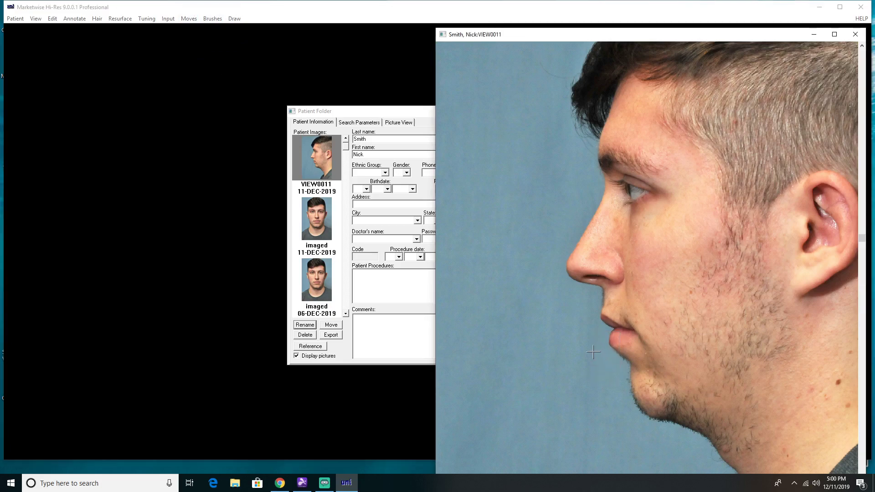
{"action": "left_click_drag", "start_coordinate": [591, 350], "coordinate": [673, 425]}
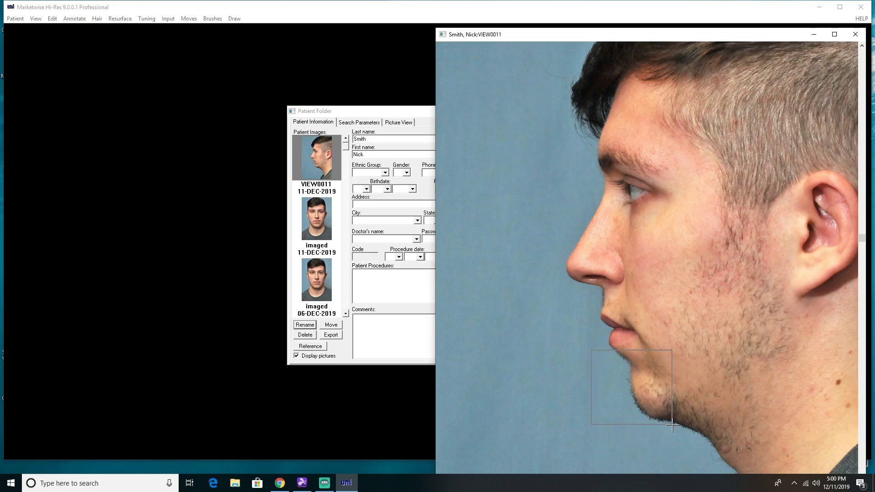
{"action": "left_click", "coordinate": [655, 395]}
{"action": "left_click_drag", "start_coordinate": [655, 395], "coordinate": [626, 396]}
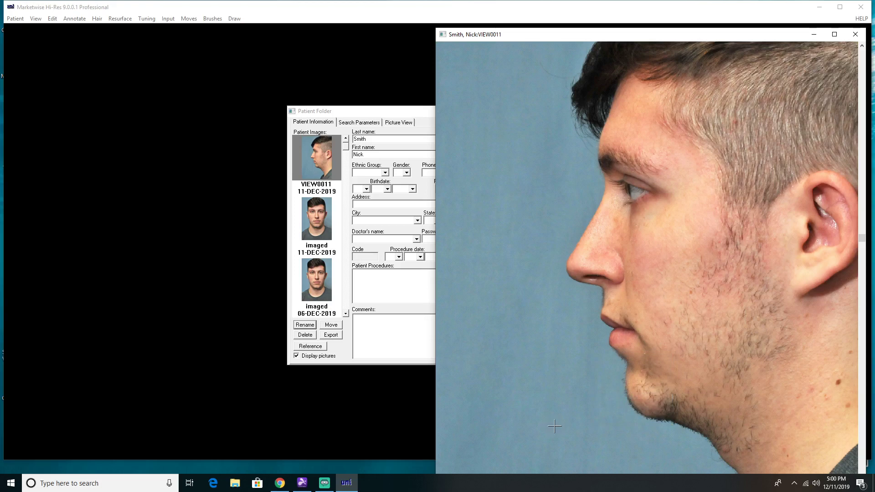
Display the original profile photo beside the edited one and line up the two image windows.
{"action": "scroll", "coordinate": [553, 426], "scroll_direction": "down", "scroll_amount": 2}
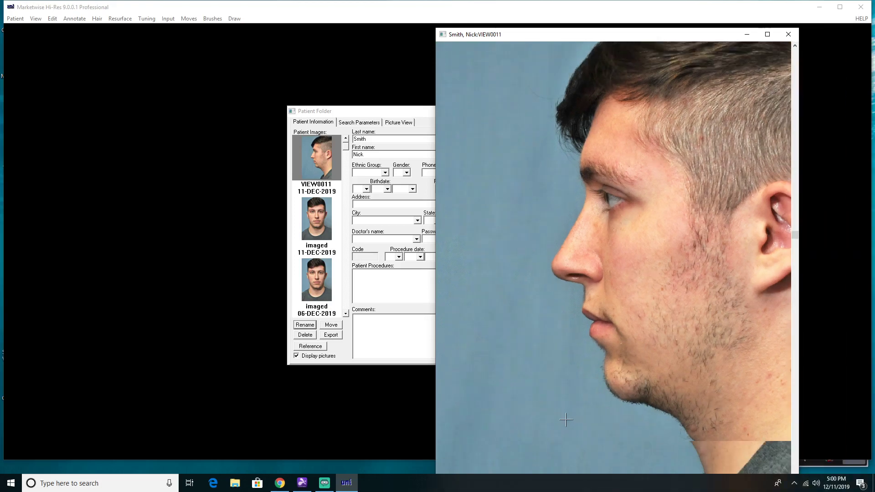
{"action": "scroll", "coordinate": [565, 419], "scroll_direction": "down", "scroll_amount": 2}
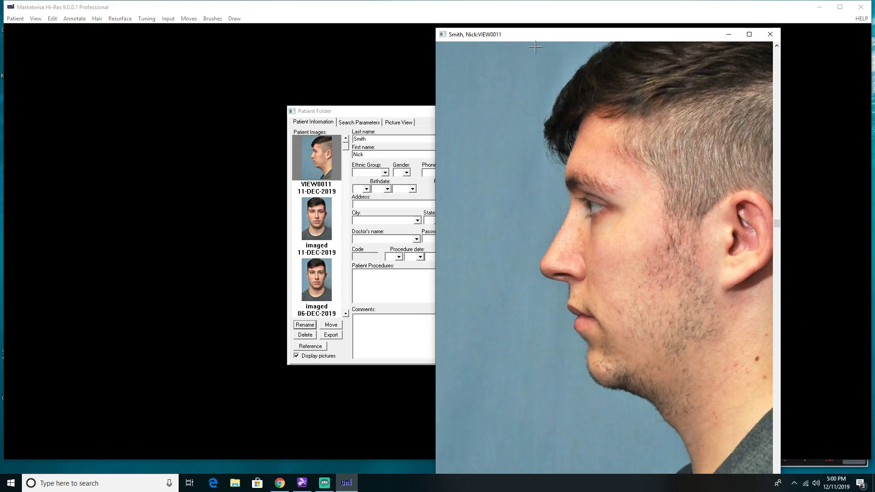
{"action": "left_click_drag", "start_coordinate": [534, 35], "coordinate": [535, 31]}
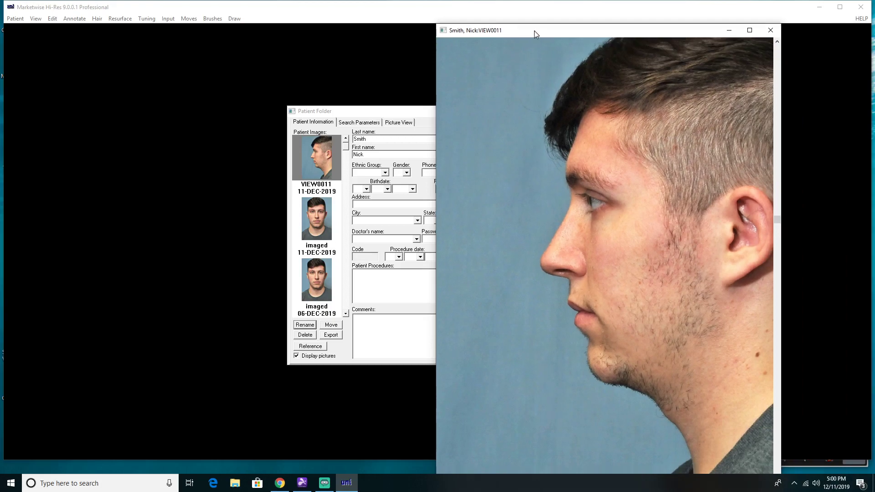
{"action": "left_click", "coordinate": [36, 18]}
{"action": "left_click", "coordinate": [41, 28]}
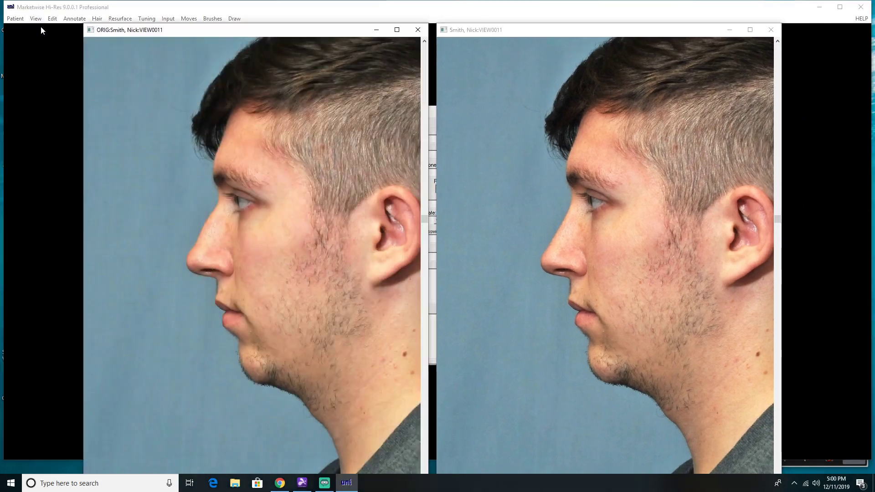
{"action": "left_click_drag", "start_coordinate": [302, 34], "coordinate": [309, 35]}
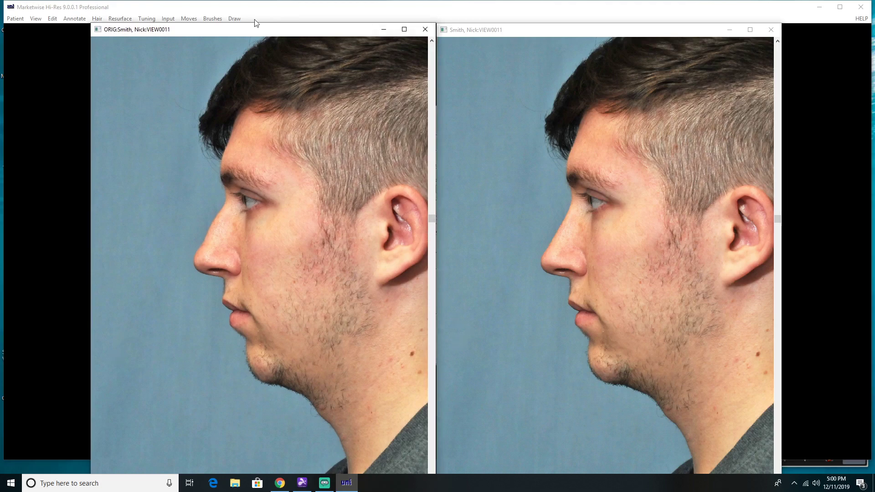
Touch up the chin on the edited profile photo with the Tissue brush, and close the brush toolbox.
{"action": "left_click", "coordinate": [213, 18]}
{"action": "left_click", "coordinate": [218, 28]}
{"action": "left_click", "coordinate": [213, 18]}
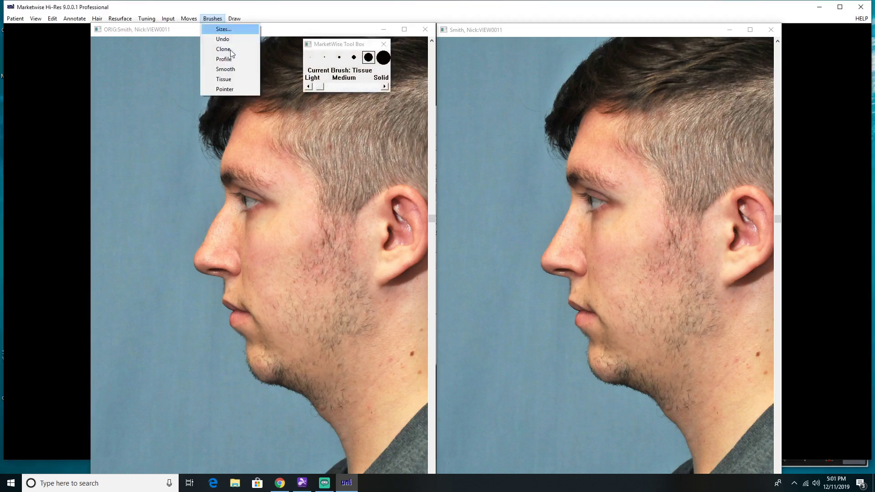
{"action": "left_click", "coordinate": [231, 80]}
{"action": "left_click", "coordinate": [595, 351]}
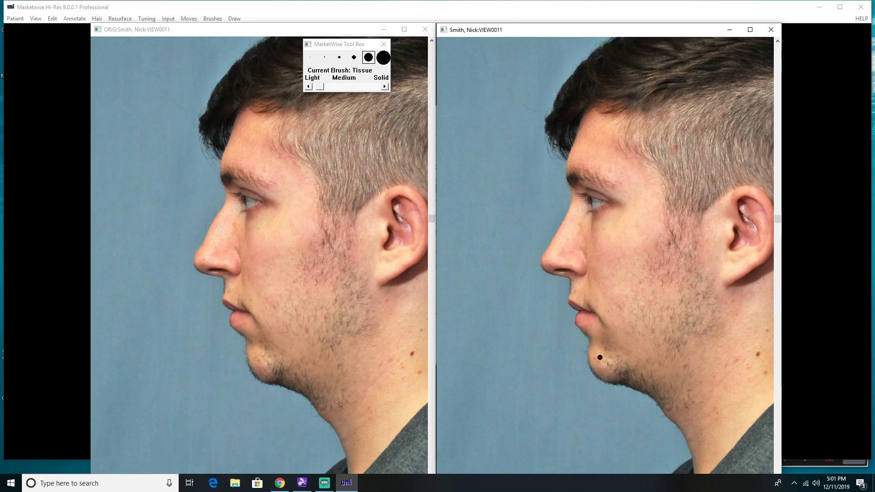
{"action": "left_click", "coordinate": [384, 44]}
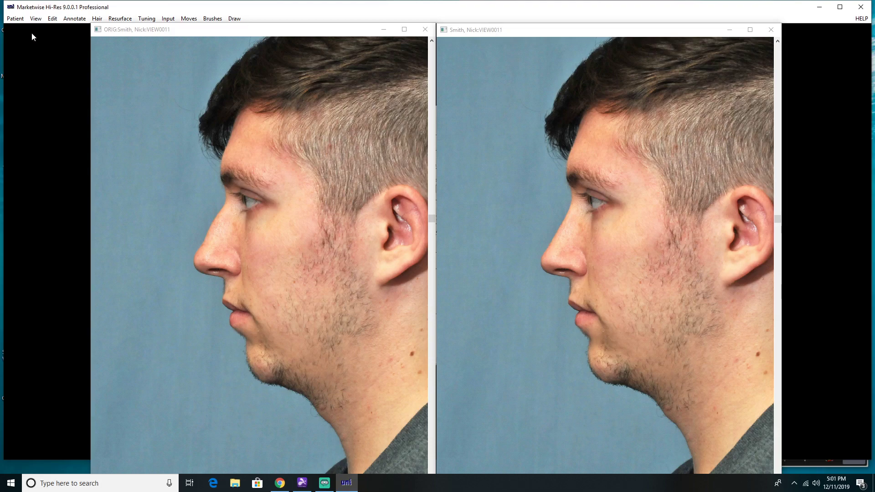
Start a Soft Compare on the edited profile photo, select the area from nose to chin and fade it between original and edited.
{"action": "left_click", "coordinate": [33, 19]}
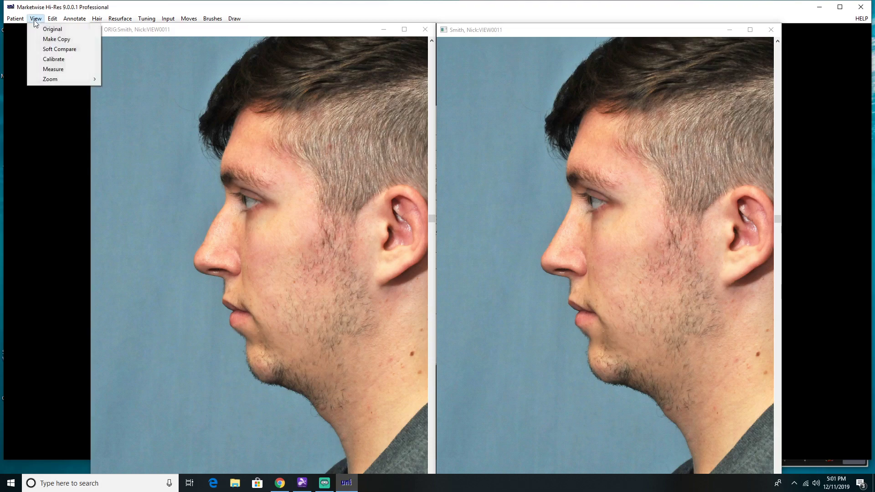
{"action": "left_click", "coordinate": [45, 49]}
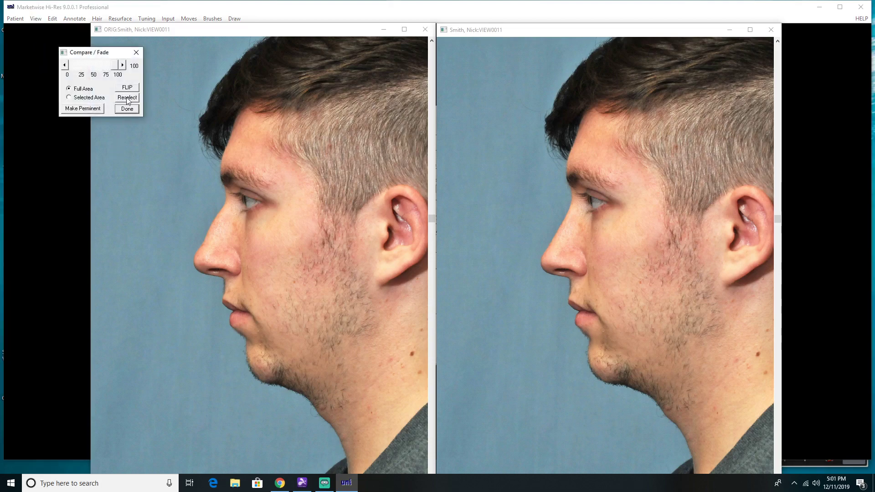
{"action": "left_click", "coordinate": [127, 97]}
{"action": "mouse_move", "coordinate": [517, 193]}
{"action": "left_mouse_down"}
{"action": "mouse_move", "coordinate": [555, 330]}
{"action": "mouse_move", "coordinate": [585, 374]}
{"action": "mouse_move", "coordinate": [628, 395]}
{"action": "left_mouse_up"}
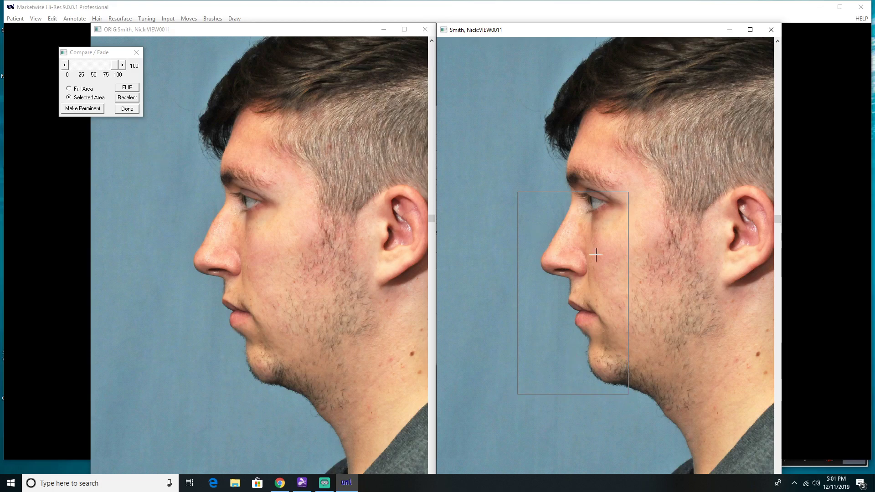
{"action": "left_click", "coordinate": [116, 66]}
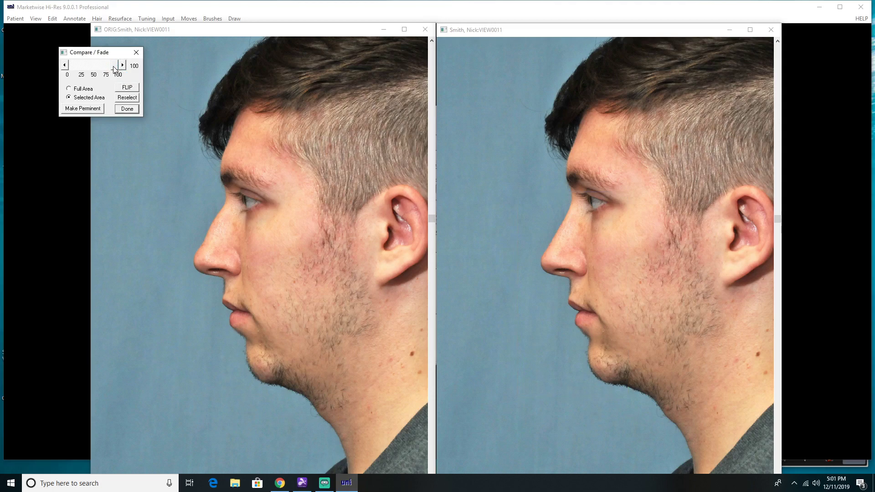
{"action": "mouse_move", "coordinate": [114, 68]}
{"action": "left_mouse_down"}
{"action": "mouse_move", "coordinate": [64, 69]}
{"action": "mouse_move", "coordinate": [127, 67]}
{"action": "mouse_move", "coordinate": [61, 65]}
{"action": "mouse_move", "coordinate": [119, 67]}
{"action": "mouse_move", "coordinate": [115, 76]}
{"action": "left_mouse_up"}
Reselect only the lips and chin area for comparison, fade it between 0 and 100, and finish the comparison at 100.
{"action": "left_click", "coordinate": [128, 98]}
{"action": "left_click_drag", "start_coordinate": [545, 308], "coordinate": [637, 396]}
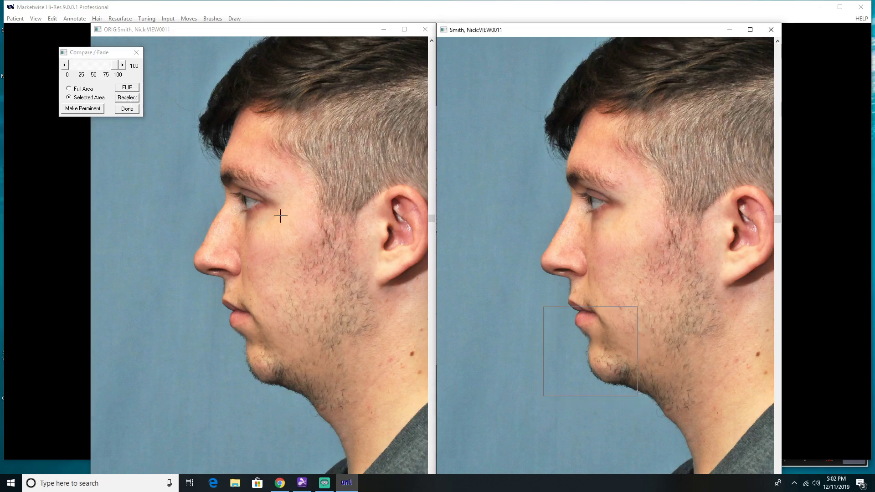
{"action": "left_click", "coordinate": [114, 65]}
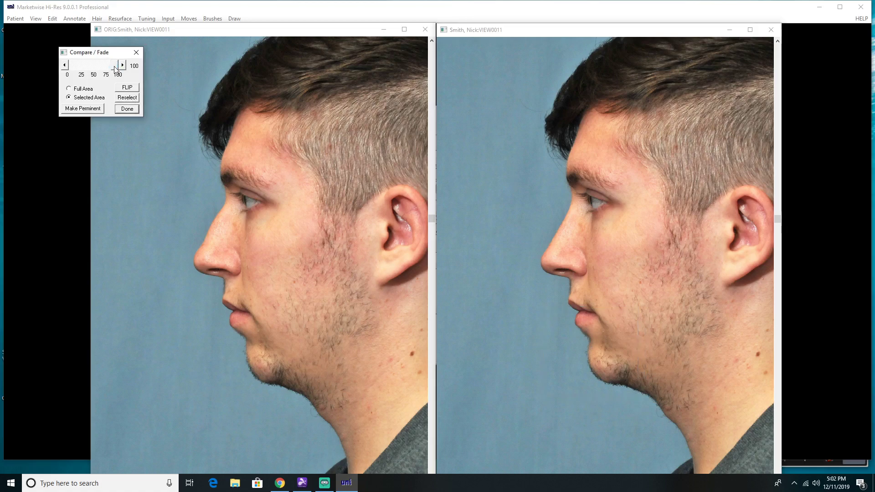
{"action": "mouse_move", "coordinate": [113, 66]}
{"action": "left_mouse_down"}
{"action": "mouse_move", "coordinate": [66, 68]}
{"action": "mouse_move", "coordinate": [119, 69]}
{"action": "left_mouse_up"}
{"action": "left_click_drag", "start_coordinate": [114, 69], "coordinate": [62, 67]}
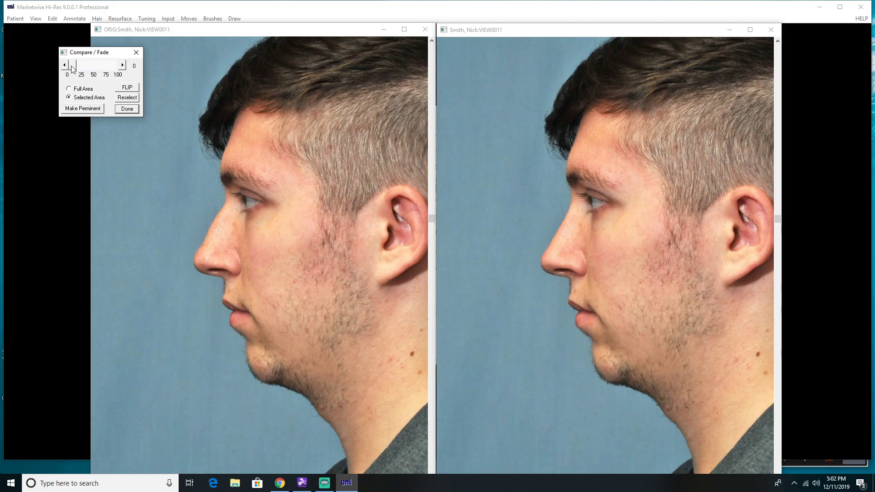
{"action": "mouse_move", "coordinate": [74, 69]}
{"action": "left_mouse_down"}
{"action": "mouse_move", "coordinate": [122, 72]}
{"action": "mouse_move", "coordinate": [66, 67]}
{"action": "mouse_move", "coordinate": [122, 72]}
{"action": "mouse_move", "coordinate": [74, 68]}
{"action": "mouse_move", "coordinate": [89, 68]}
{"action": "left_mouse_up"}
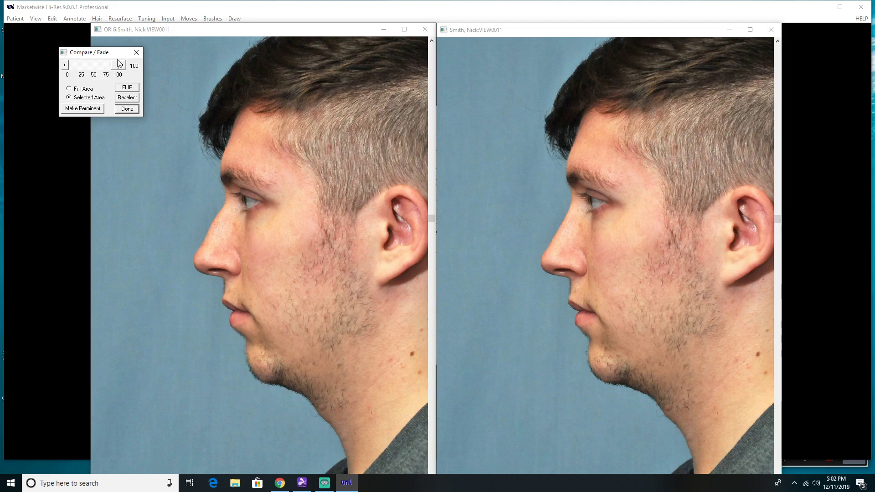
{"action": "left_click", "coordinate": [127, 109]}
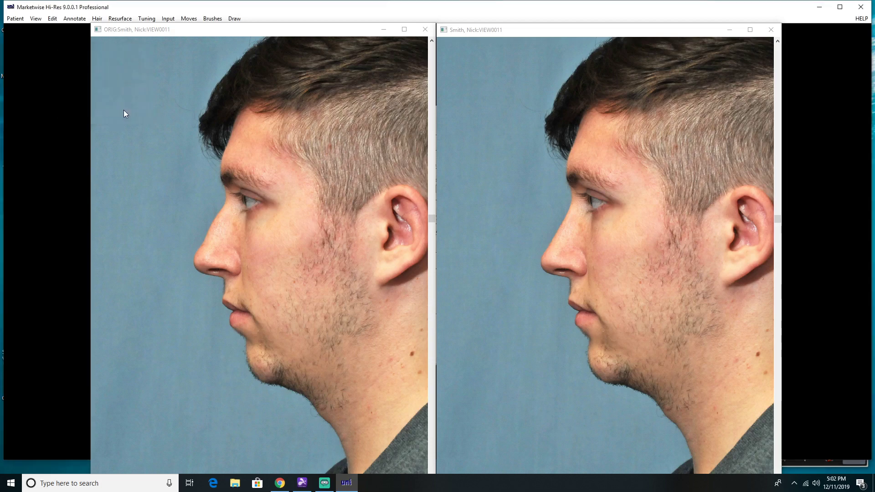
Close the original and edited profile photos, saving the modified one to disk.
{"action": "left_click", "coordinate": [421, 36]}
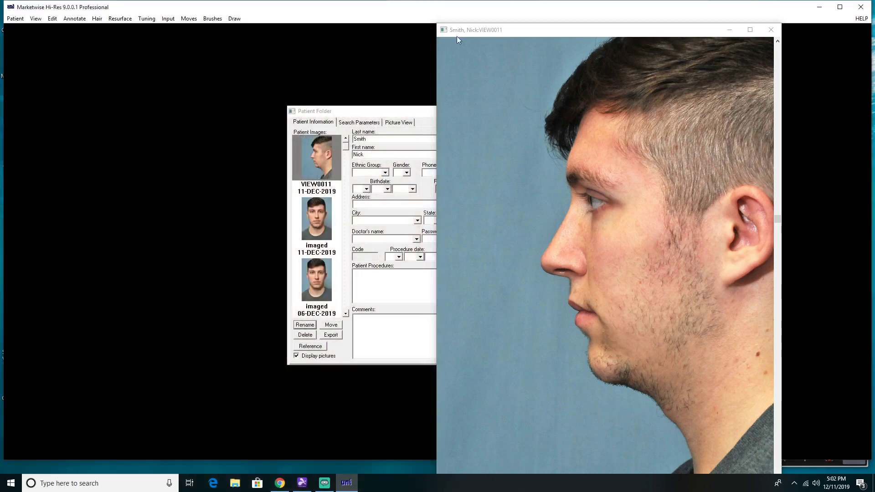
{"action": "left_click", "coordinate": [772, 31]}
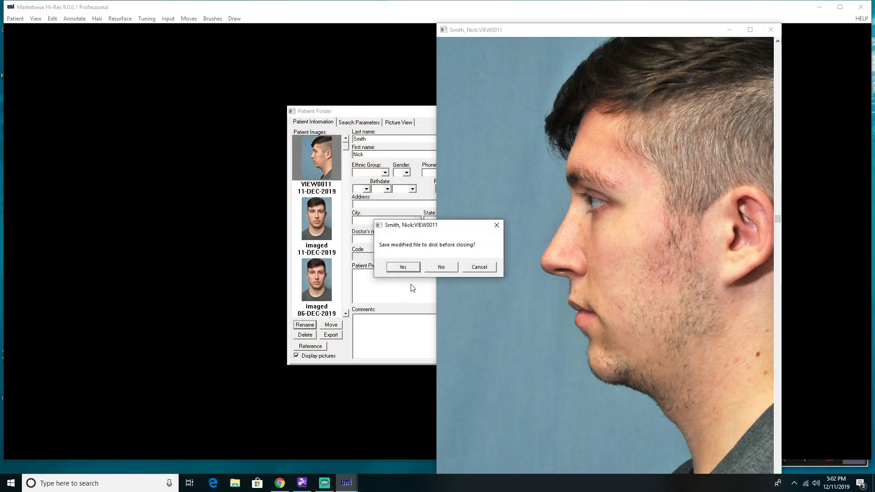
{"action": "left_click", "coordinate": [404, 269]}
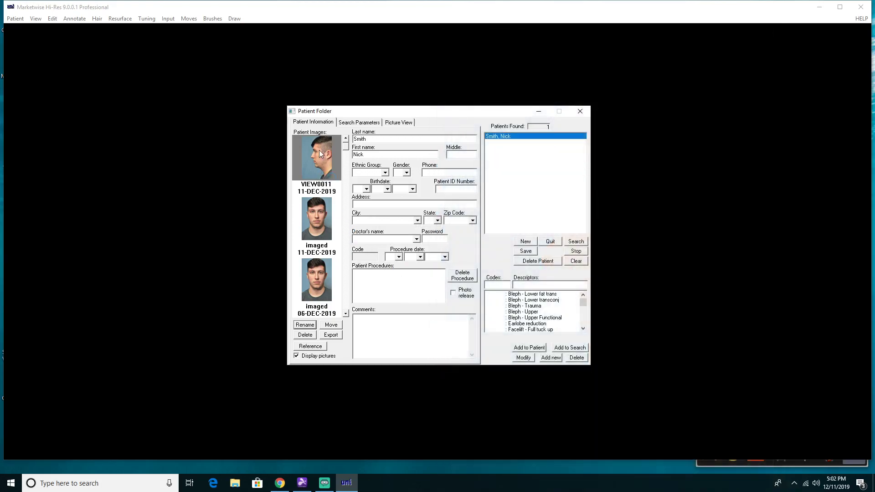
Rename the saved profile view VIEW0011 in the patient folder as "imaged".
{"action": "scroll", "coordinate": [310, 316], "scroll_direction": "down", "scroll_amount": 1}
{"action": "left_click", "coordinate": [305, 325]}
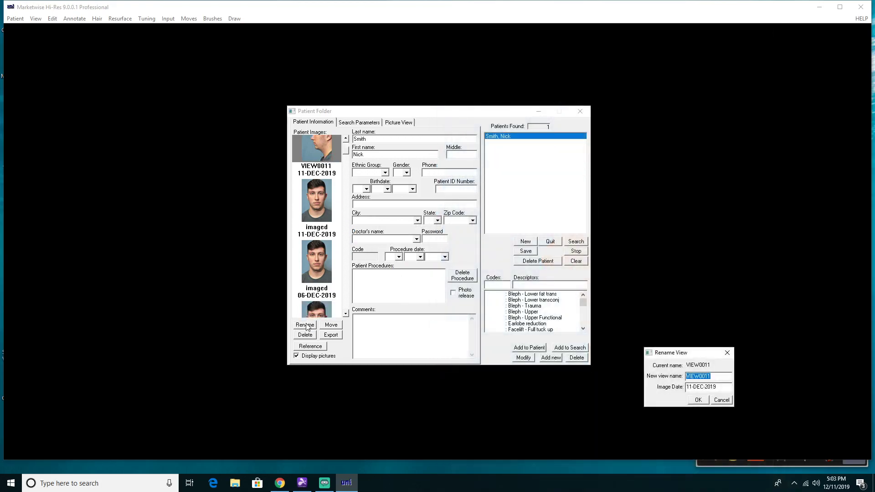
{"action": "type", "text": "imaged"}
{"action": "key", "text": "Return"}
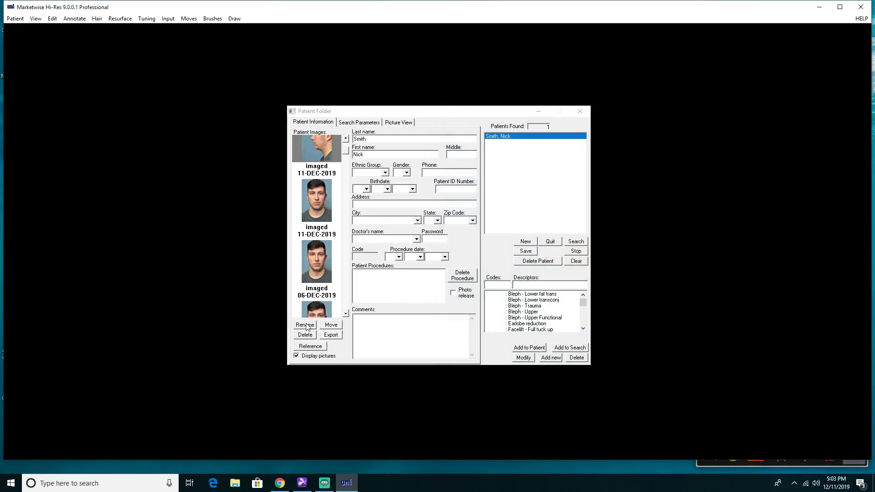